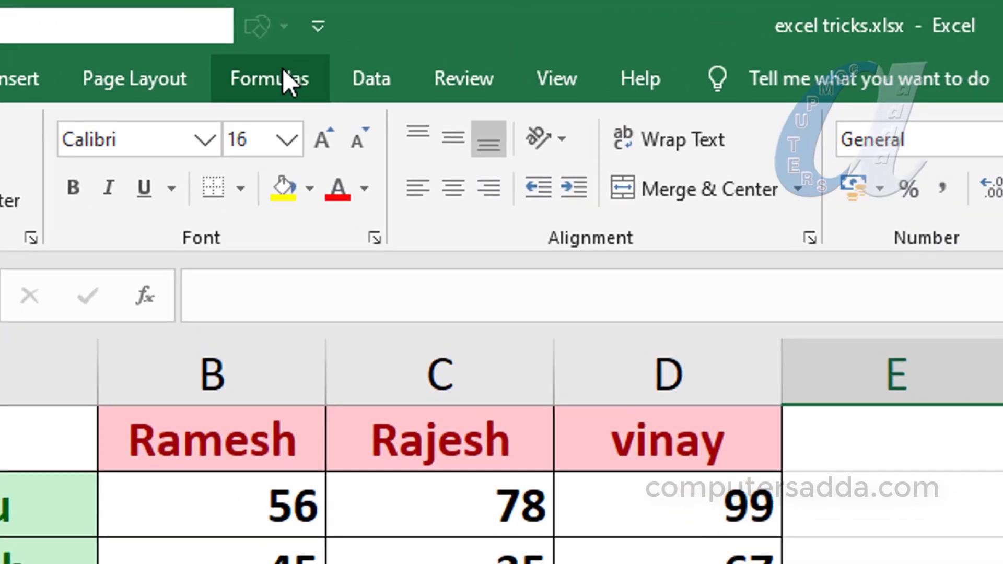
On the Formulas tab, select score columns B2:B4 and C2:C4, then the whole table A1:D4
{"action": "left_click", "coordinate": [229, 35]}
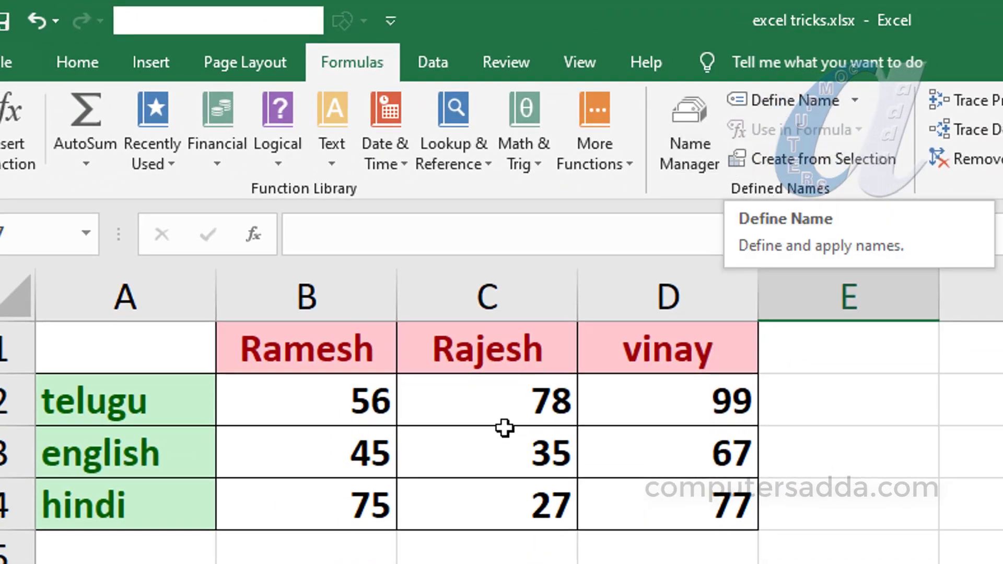
{"action": "left_click_drag", "start_coordinate": [308, 413], "coordinate": [306, 516]}
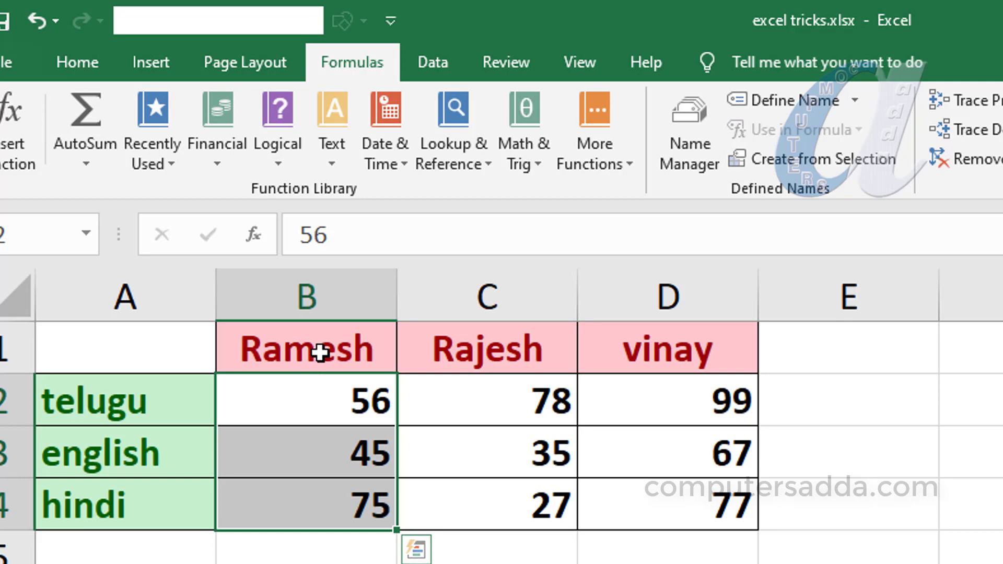
{"action": "left_click_drag", "start_coordinate": [300, 409], "coordinate": [300, 498]}
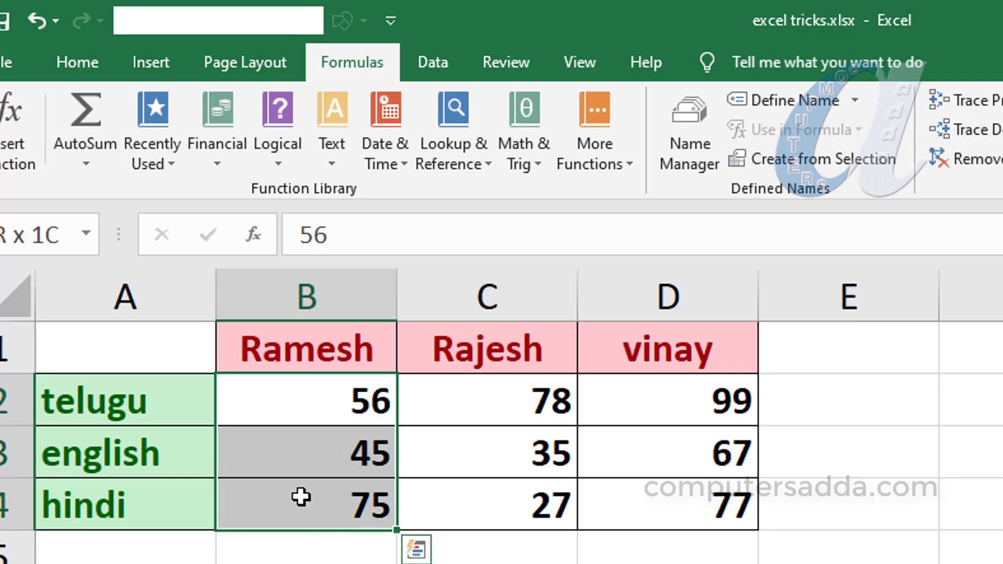
{"action": "left_click_drag", "start_coordinate": [468, 392], "coordinate": [471, 514]}
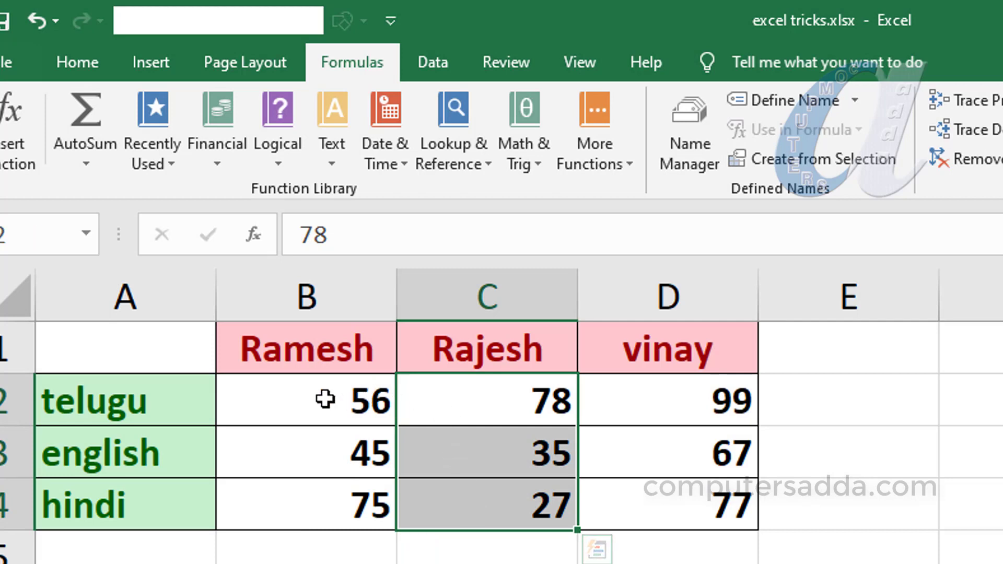
{"action": "left_click_drag", "start_coordinate": [324, 400], "coordinate": [321, 513]}
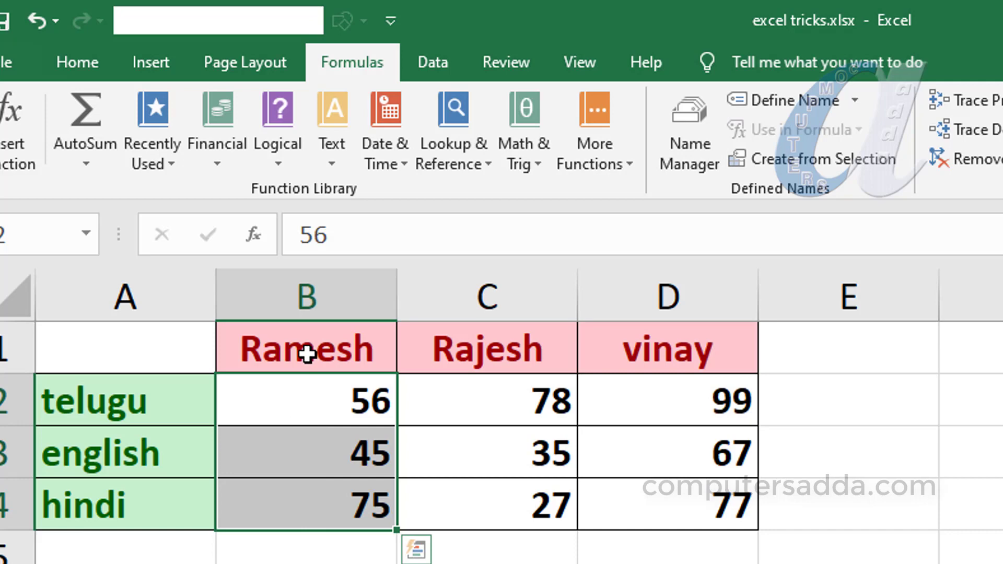
{"action": "left_click_drag", "start_coordinate": [493, 397], "coordinate": [486, 515]}
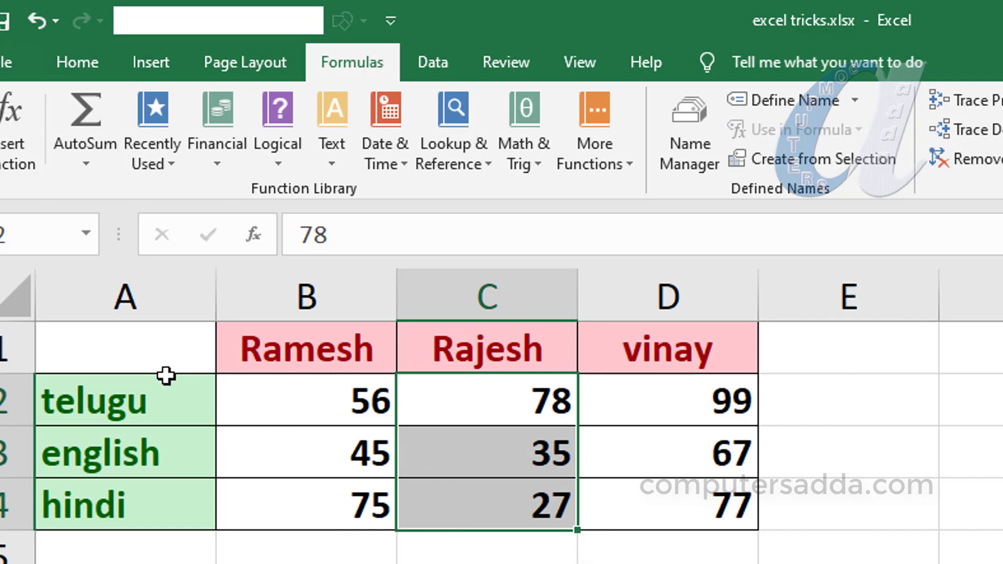
{"action": "mouse_move", "coordinate": [127, 349]}
{"action": "left_mouse_down"}
{"action": "mouse_move", "coordinate": [687, 472]}
{"action": "mouse_move", "coordinate": [715, 509]}
{"action": "left_mouse_up"}
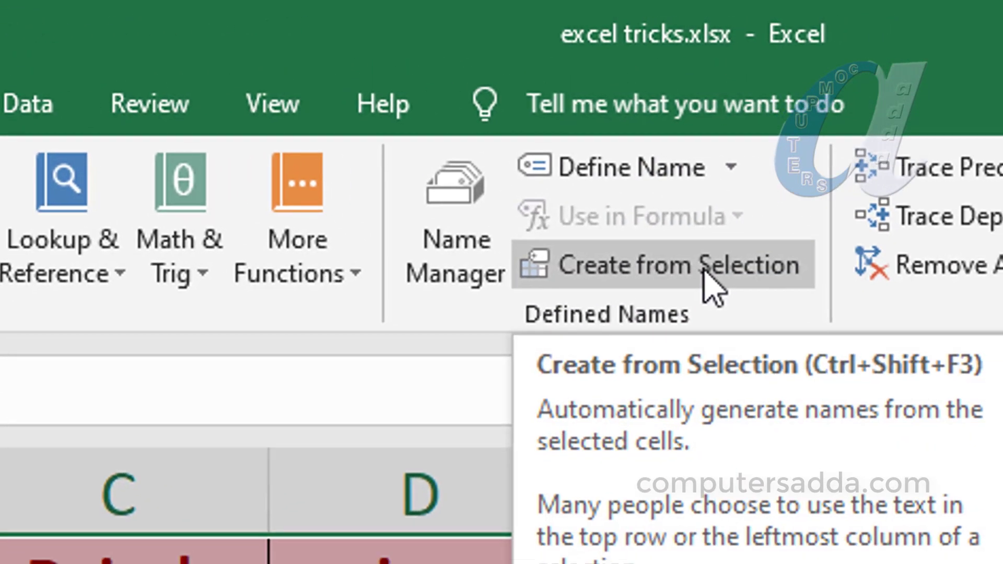
Create names from selection using only the Top row, with Left column unchecked
{"action": "left_click", "coordinate": [469, 179]}
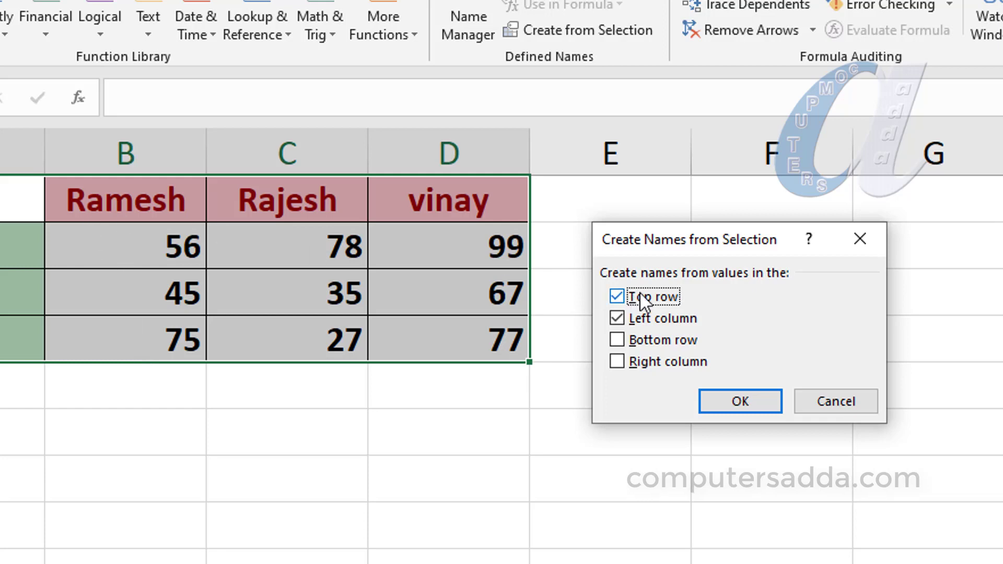
{"action": "left_click", "coordinate": [618, 320]}
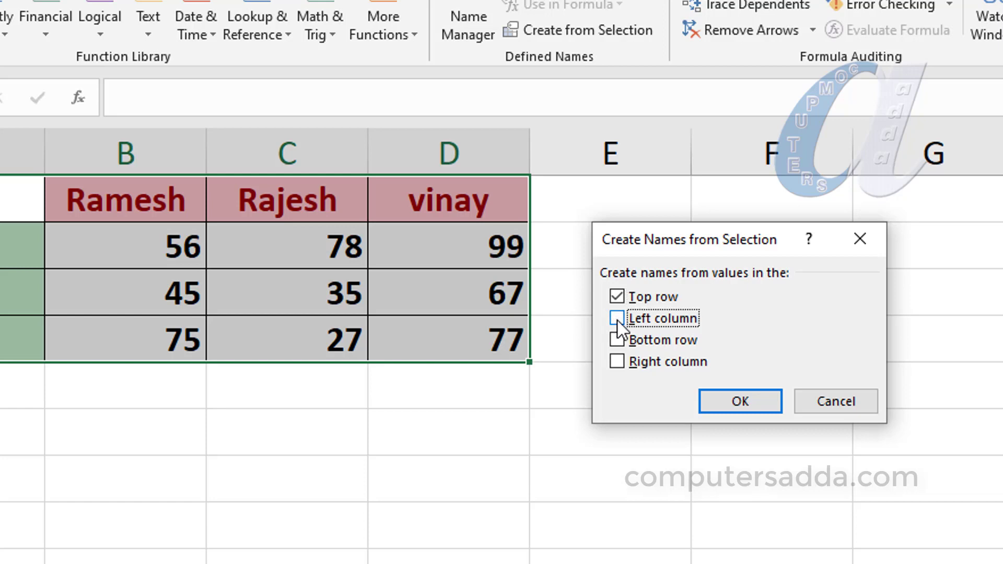
{"action": "left_click", "coordinate": [713, 398]}
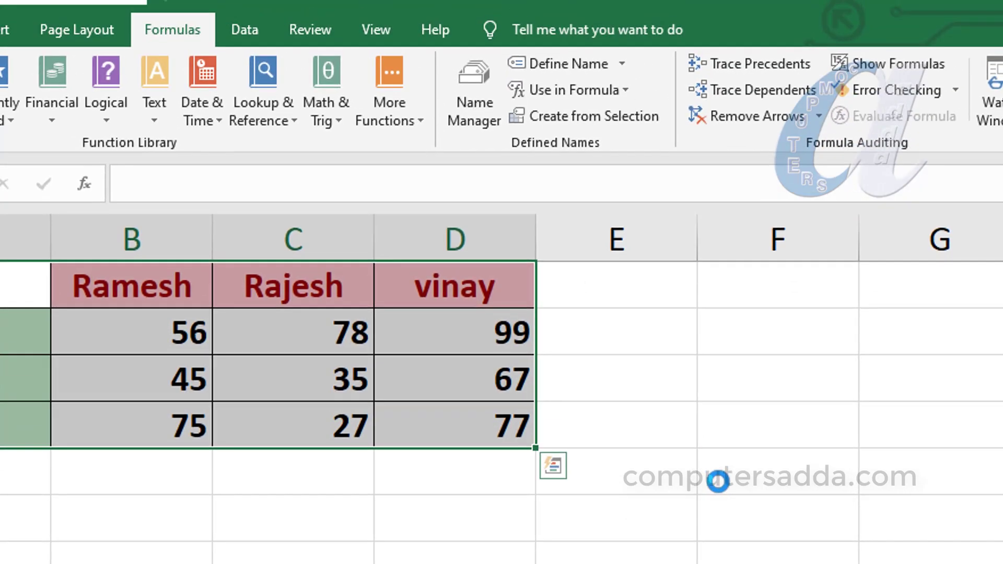
Confirm in Name Manager that Ramesh, Rajesh and vinay refer to B2:B4, C2:C4, D2:D4, then reselect A1:D4
{"action": "left_click", "coordinate": [471, 85]}
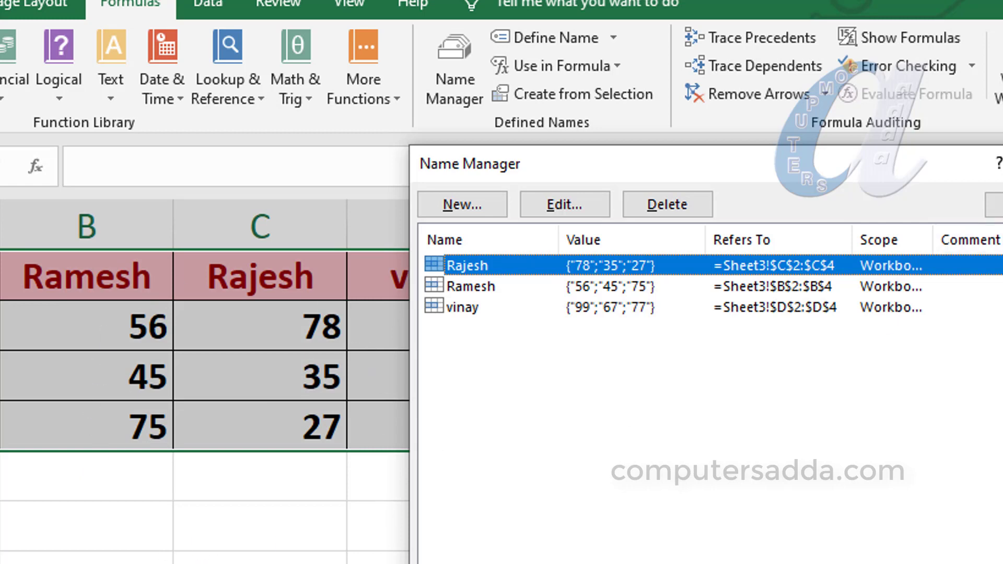
{"action": "key", "text": "Escape"}
{"action": "left_click_drag", "start_coordinate": [179, 302], "coordinate": [687, 450]}
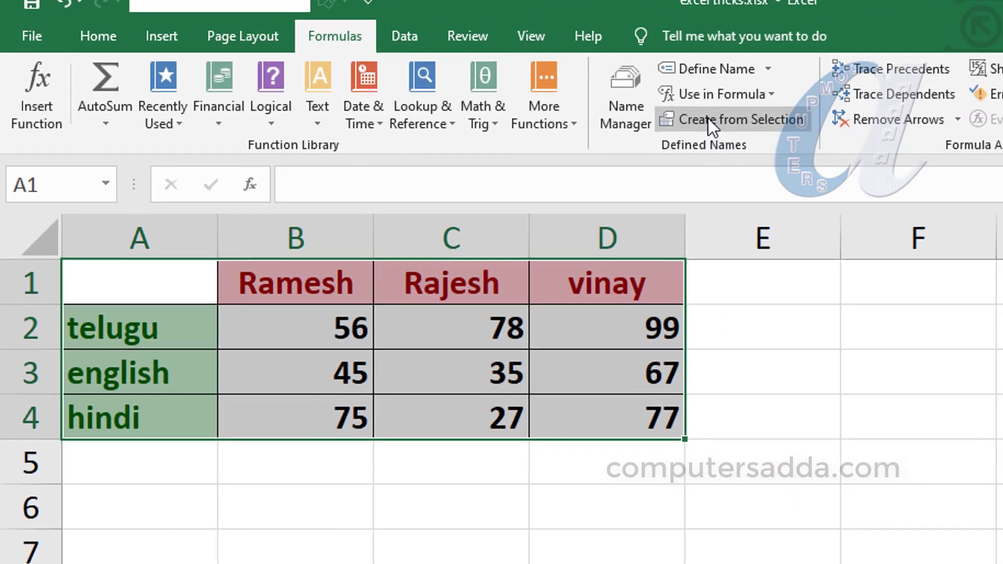
Create names from selection using only the Left column, with Top row unchecked
{"action": "left_click", "coordinate": [678, 126]}
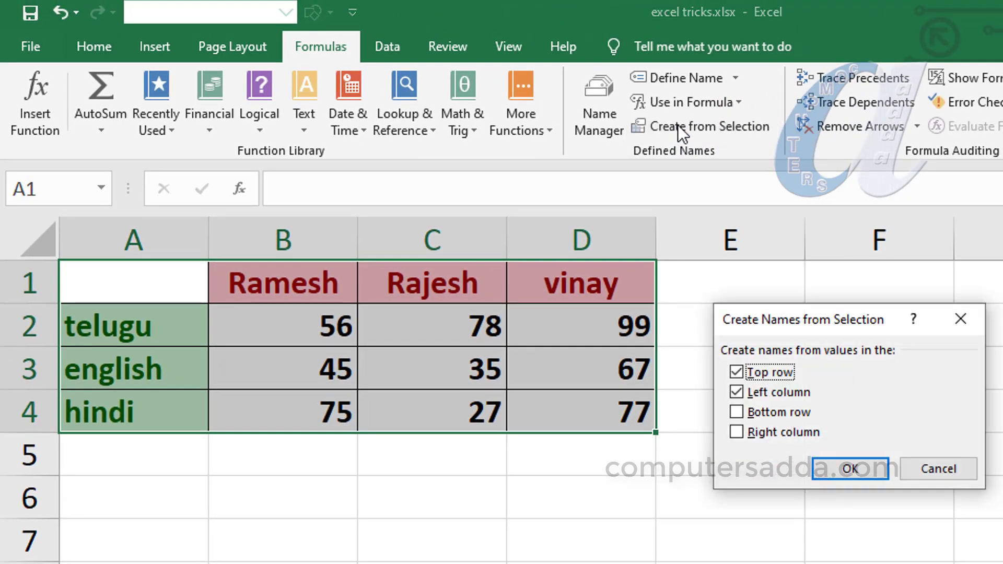
{"action": "left_click", "coordinate": [737, 369]}
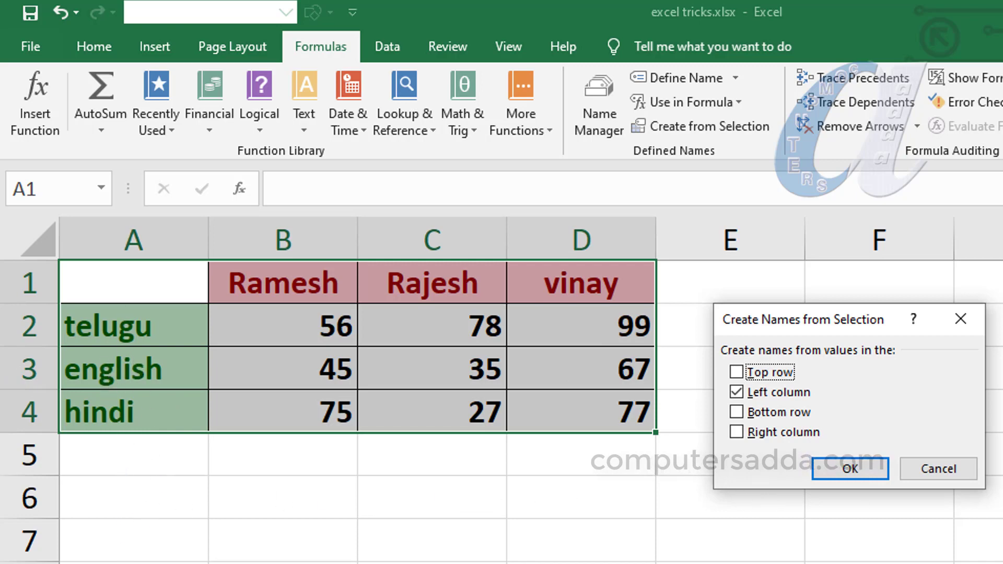
{"action": "left_click", "coordinate": [848, 470]}
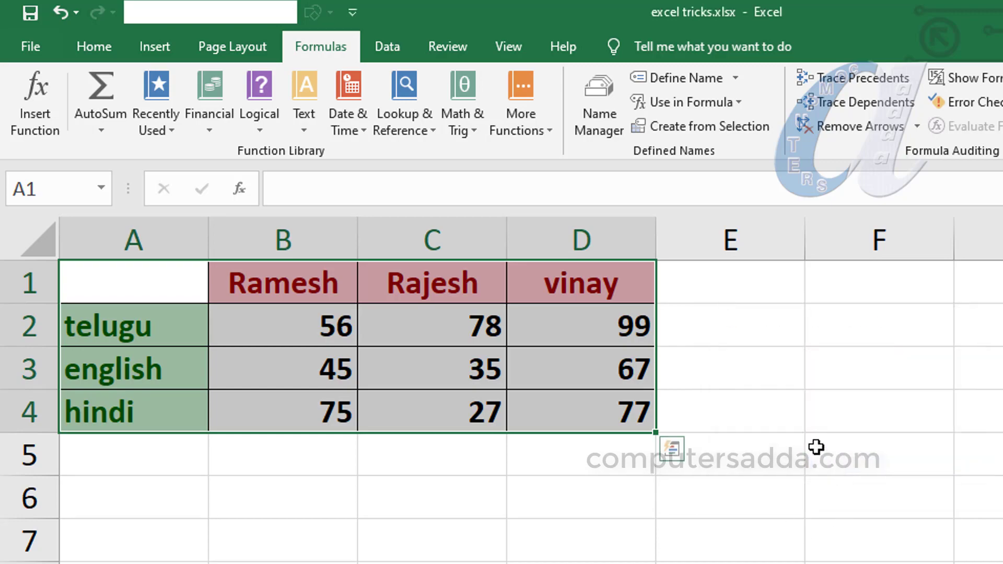
Select all six names in Name Manager, delete them, and close the dialog
{"action": "left_click", "coordinate": [601, 83]}
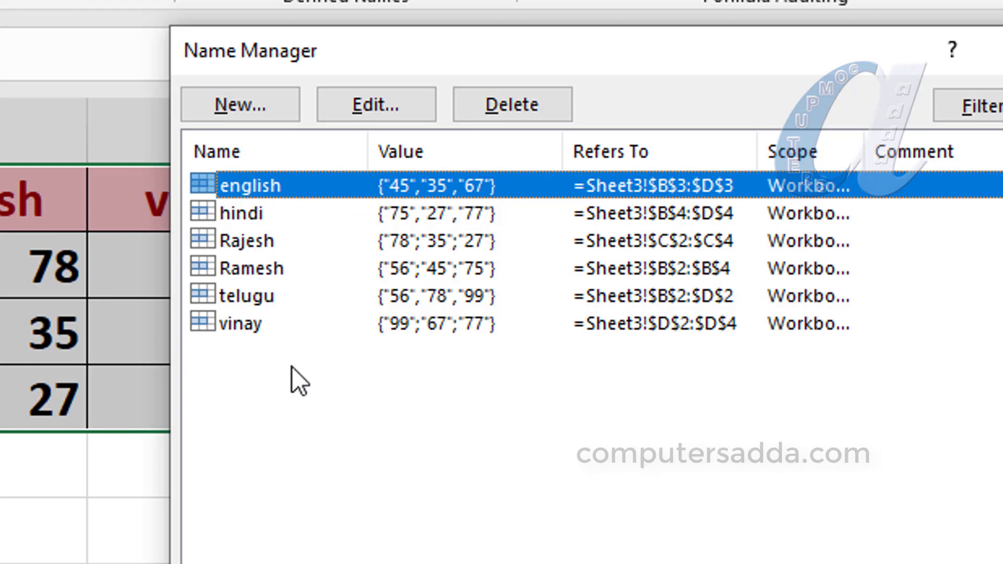
{"action": "left_click_drag", "start_coordinate": [309, 408], "coordinate": [341, 189]}
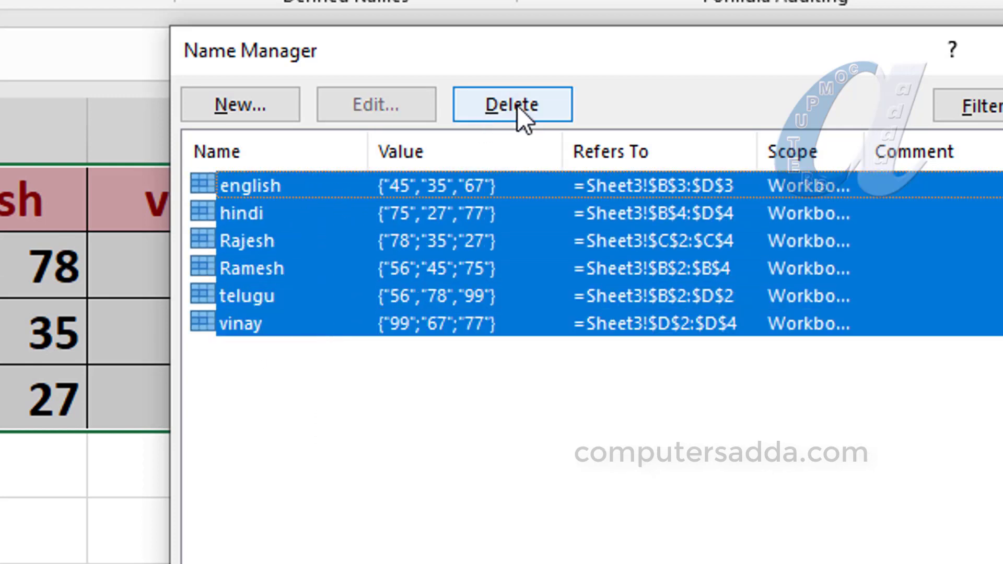
{"action": "left_click", "coordinate": [517, 107]}
{"action": "left_click", "coordinate": [421, 446]}
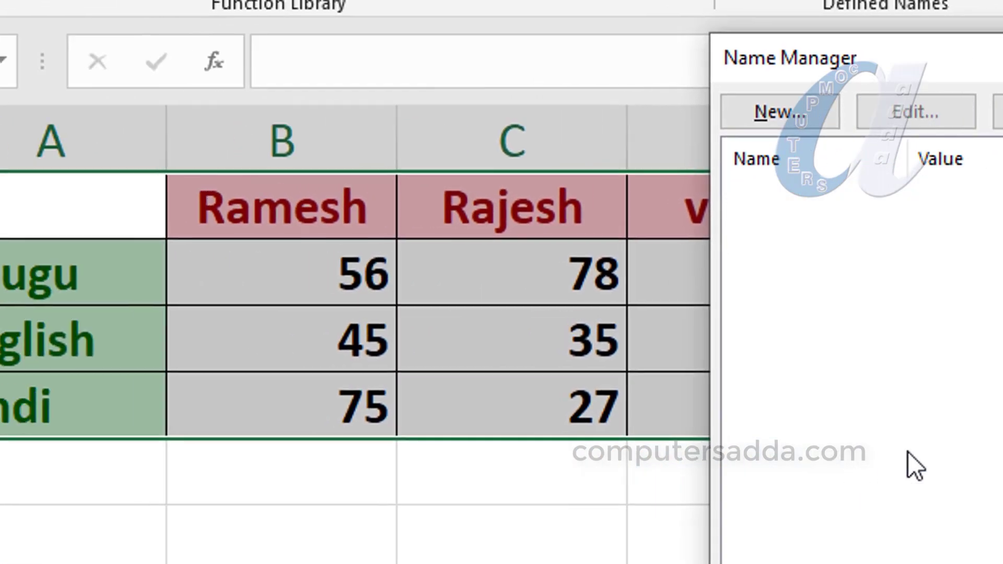
{"action": "key", "text": "Escape"}
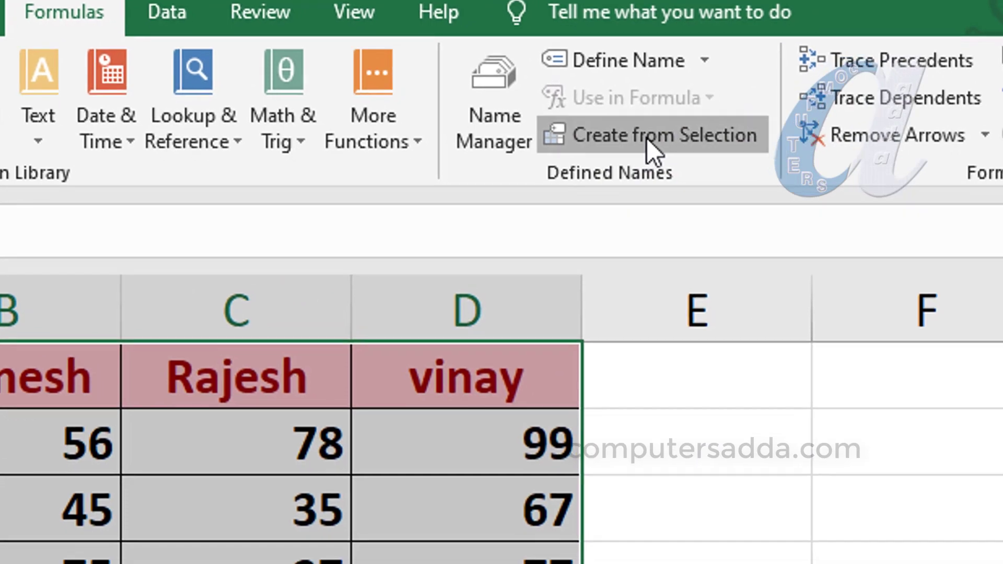
Create names from selection with both Top row and Left column checked
{"action": "left_click", "coordinate": [493, 8]}
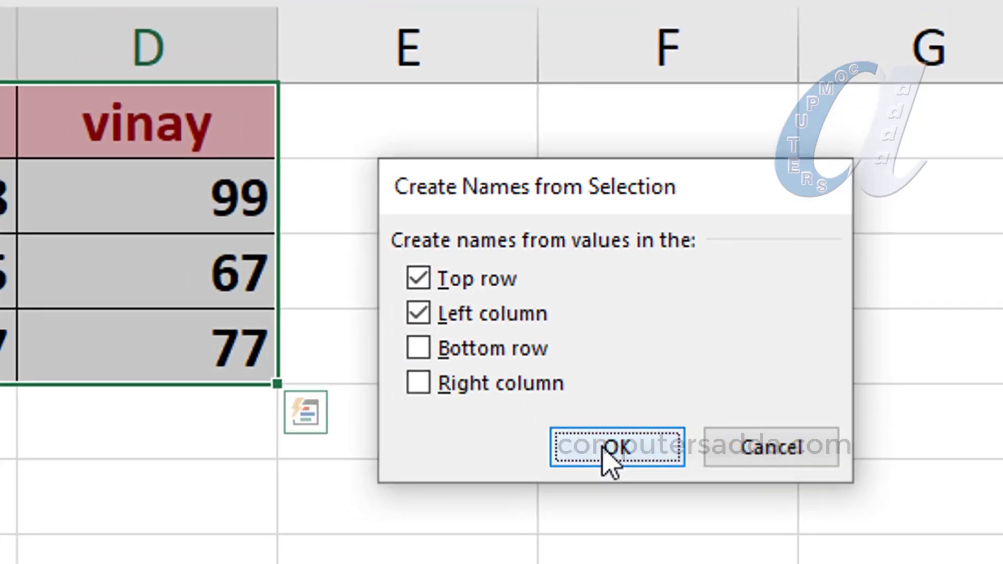
{"action": "left_click", "coordinate": [579, 443]}
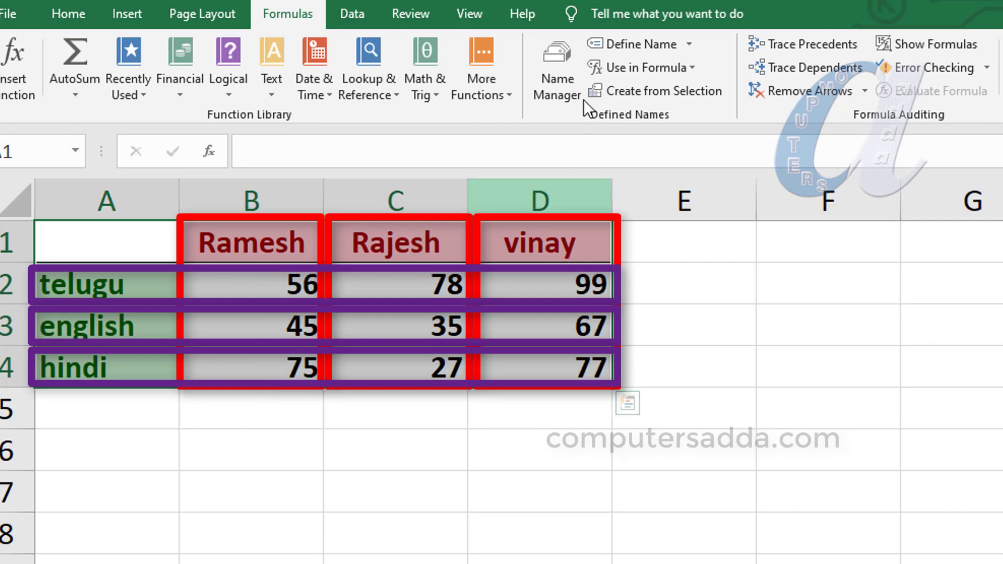
Check the six names Ramesh, Rajesh, vinay, telugu, english and hindi in Name Manager, then close it
{"action": "left_click", "coordinate": [558, 56]}
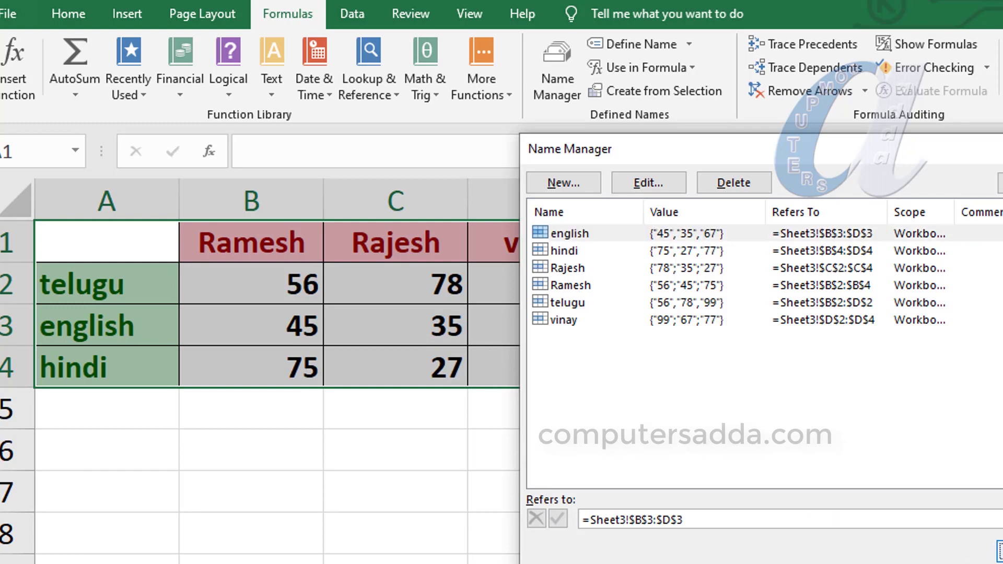
{"action": "left_click", "coordinate": [1000, 552]}
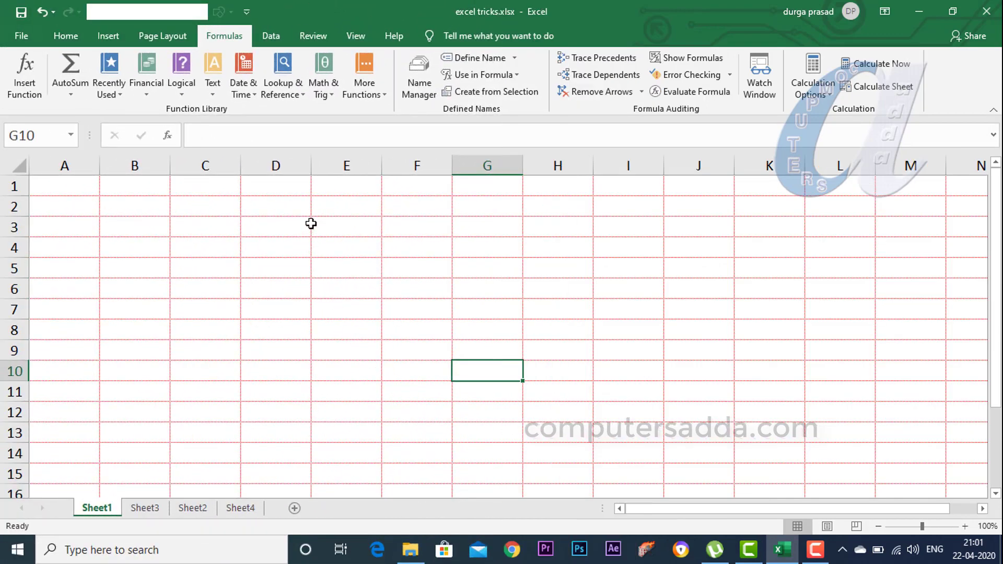
On Sheet4, select H5:I7, J6:K7 and H6:H11, then return to the red-gridlined Sheet1
{"action": "left_click", "coordinate": [296, 507]}
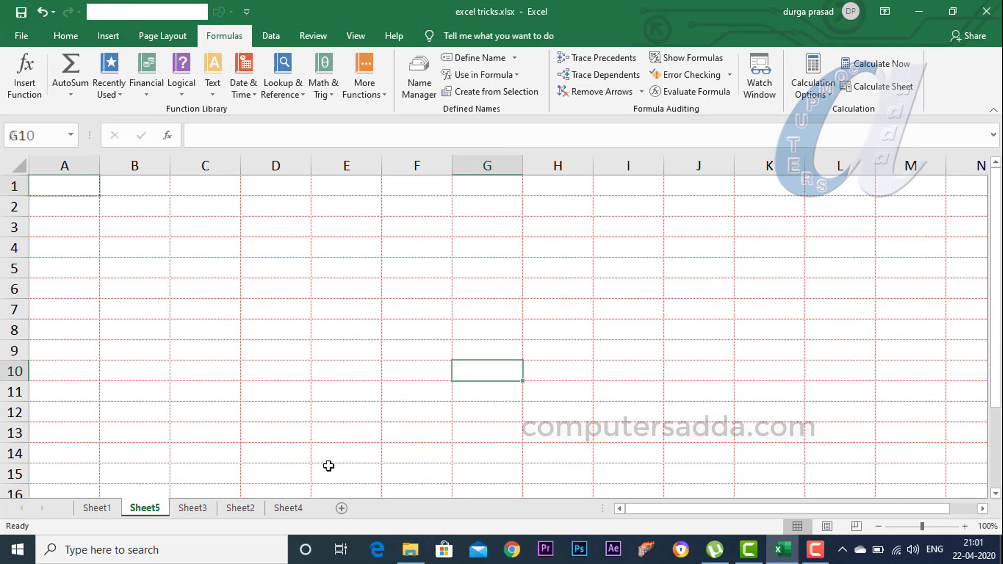
{"action": "left_click", "coordinate": [285, 507]}
{"action": "left_click_drag", "start_coordinate": [574, 264], "coordinate": [681, 315]}
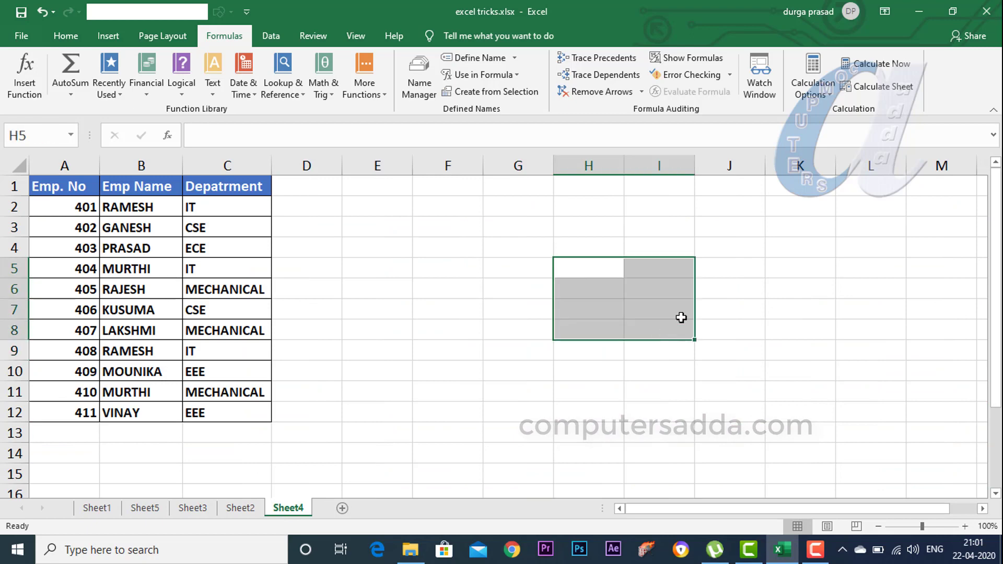
{"action": "left_click_drag", "start_coordinate": [729, 288], "coordinate": [799, 313]}
{"action": "left_click_drag", "start_coordinate": [599, 283], "coordinate": [590, 392]}
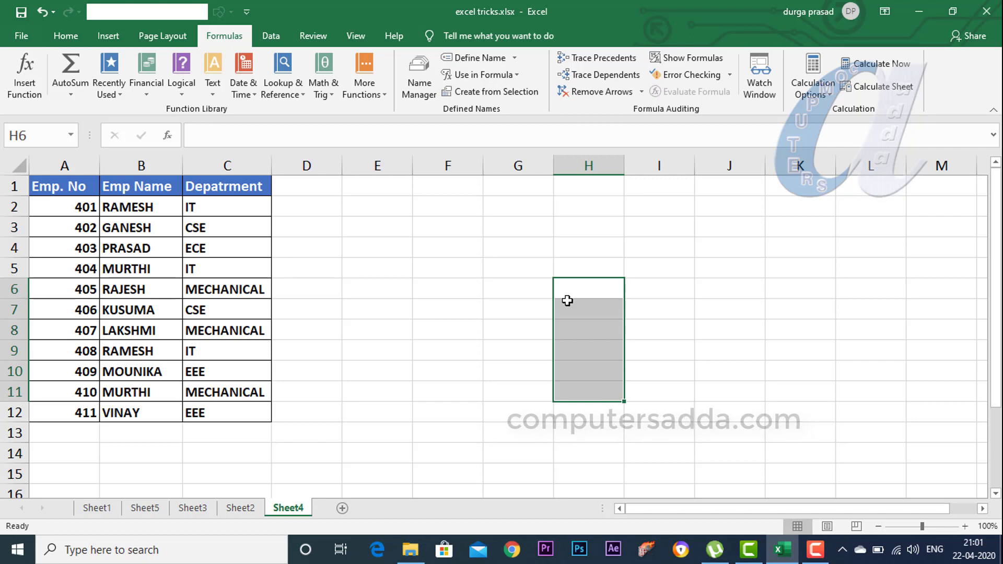
{"action": "left_click", "coordinate": [107, 509]}
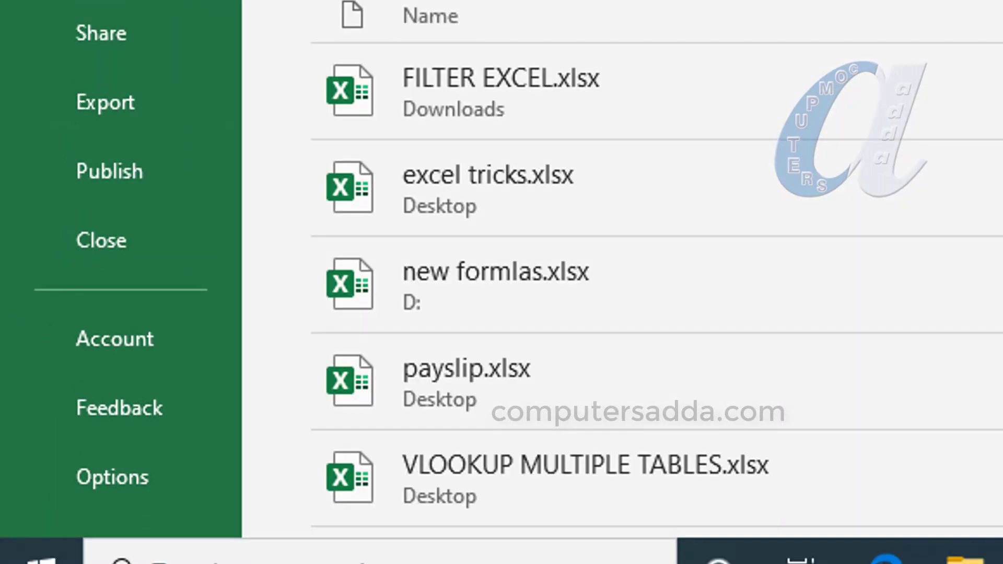
Set Sheet1's Gridline color to blue in Advanced options' worksheet display settings
{"action": "left_click", "coordinate": [128, 488]}
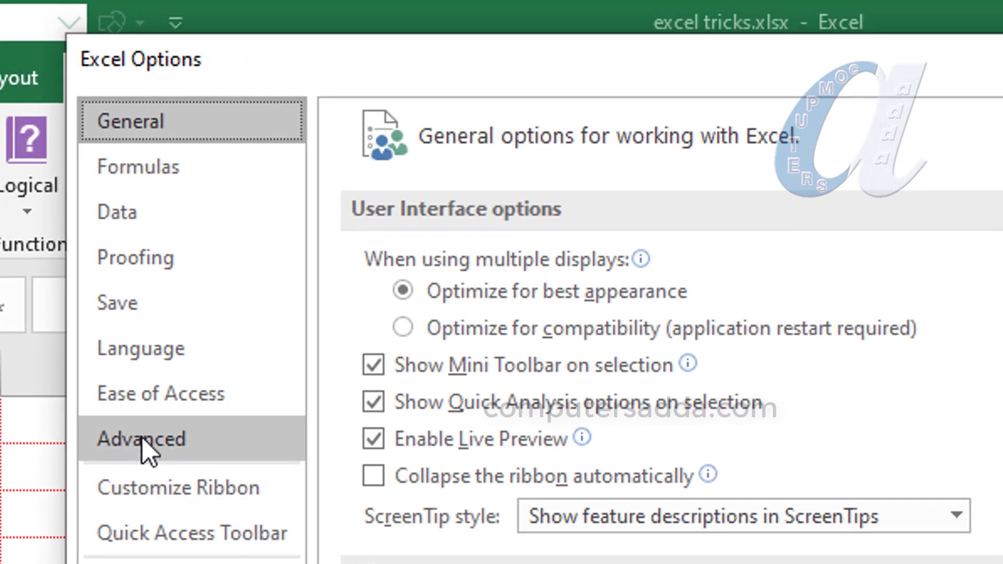
{"action": "left_click", "coordinate": [147, 462]}
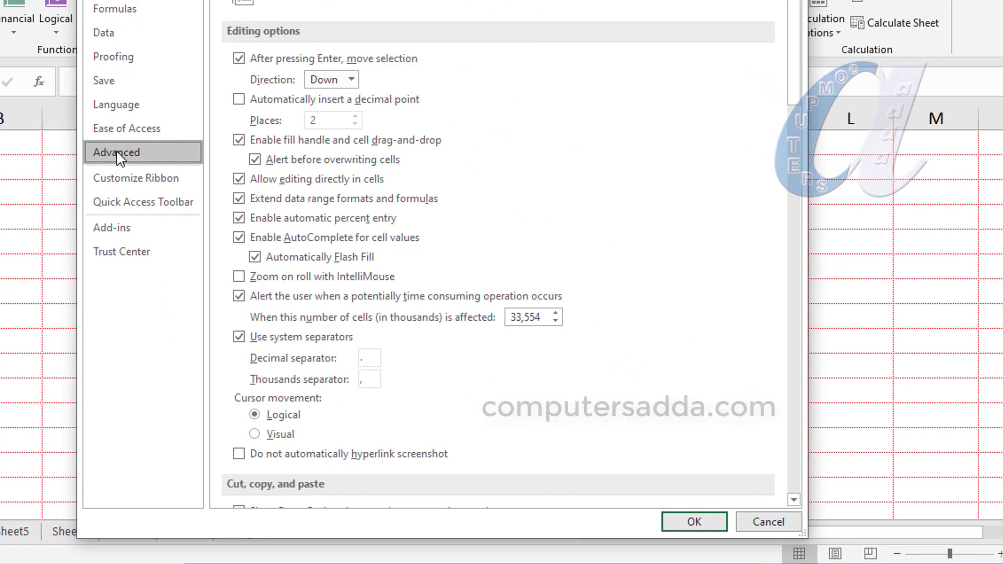
{"action": "scroll", "coordinate": [316, 214], "scroll_direction": "down", "scroll_amount": 2}
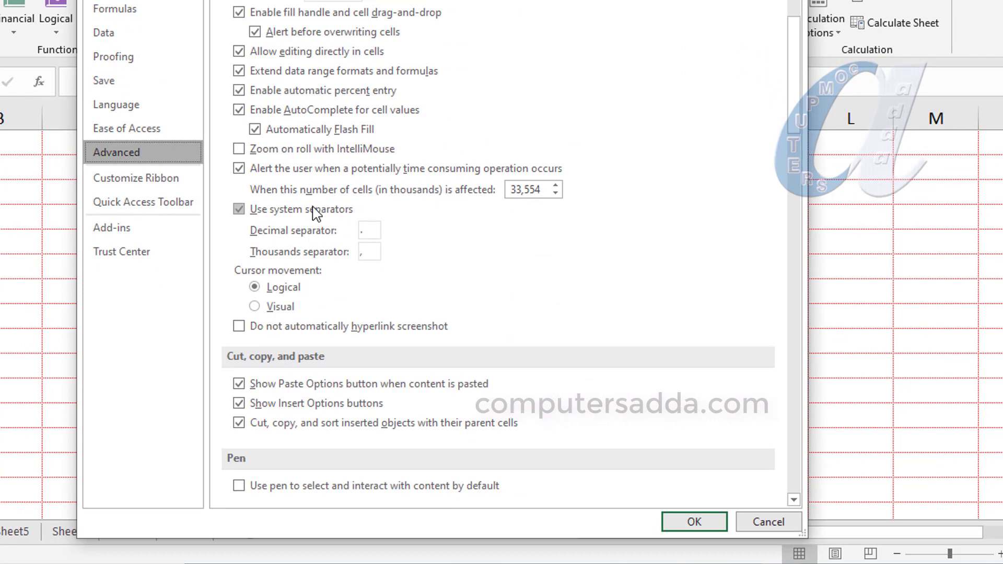
{"action": "scroll", "coordinate": [316, 215], "scroll_direction": "down", "scroll_amount": 3}
{"action": "scroll", "coordinate": [315, 214], "scroll_direction": "down", "scroll_amount": 5}
{"action": "scroll", "coordinate": [314, 214], "scroll_direction": "down", "scroll_amount": 2}
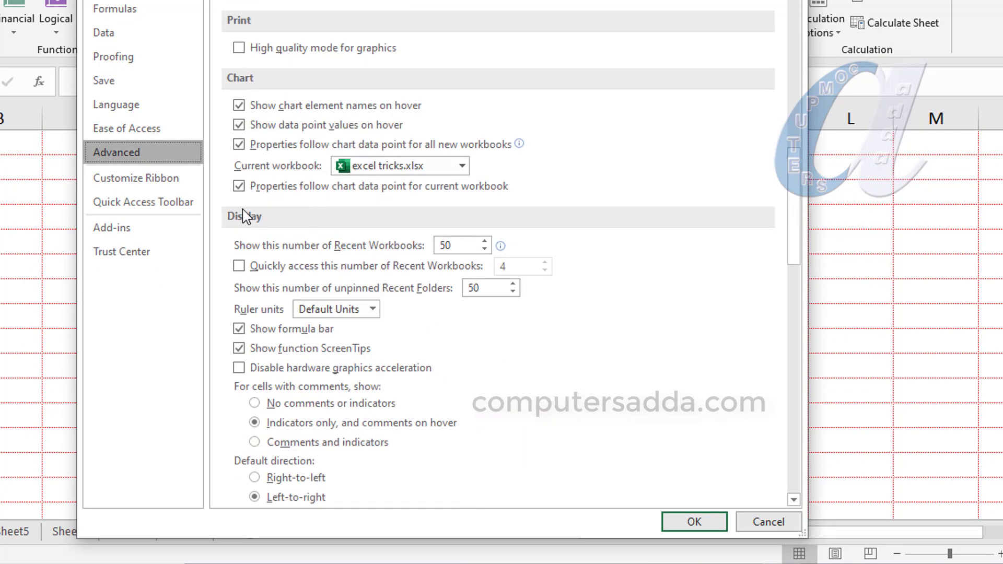
{"action": "scroll", "coordinate": [240, 242], "scroll_direction": "down", "scroll_amount": 2}
{"action": "scroll", "coordinate": [247, 243], "scroll_direction": "down", "scroll_amount": 1}
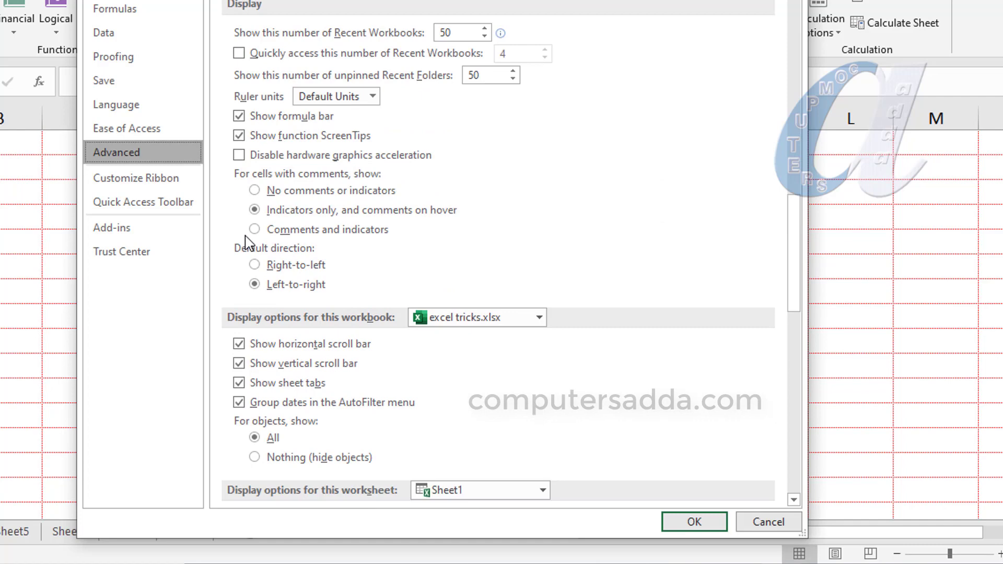
{"action": "scroll", "coordinate": [247, 243], "scroll_direction": "down", "scroll_amount": 1}
{"action": "scroll", "coordinate": [269, 361], "scroll_direction": "down", "scroll_amount": 1}
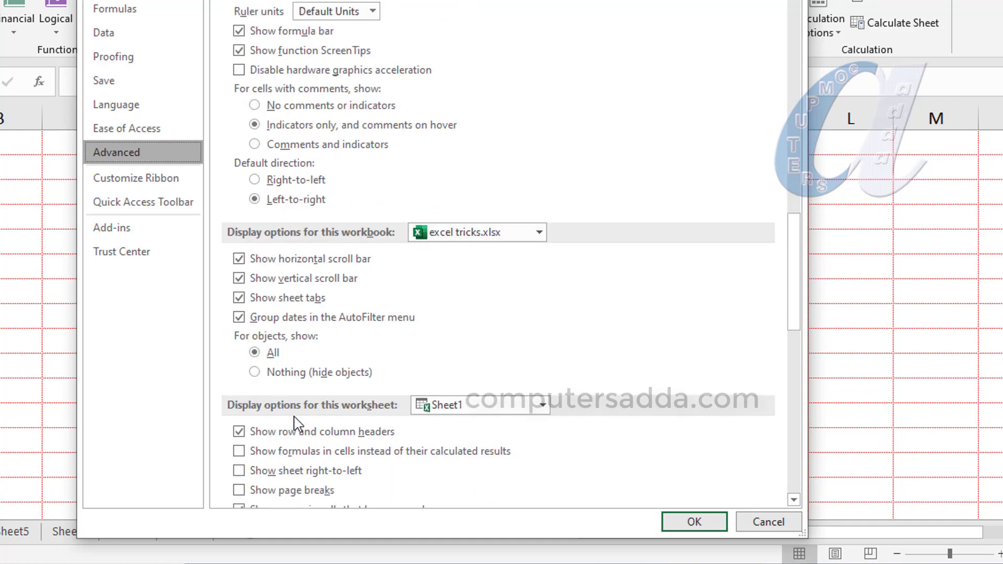
{"action": "scroll", "coordinate": [376, 416], "scroll_direction": "down", "scroll_amount": 2}
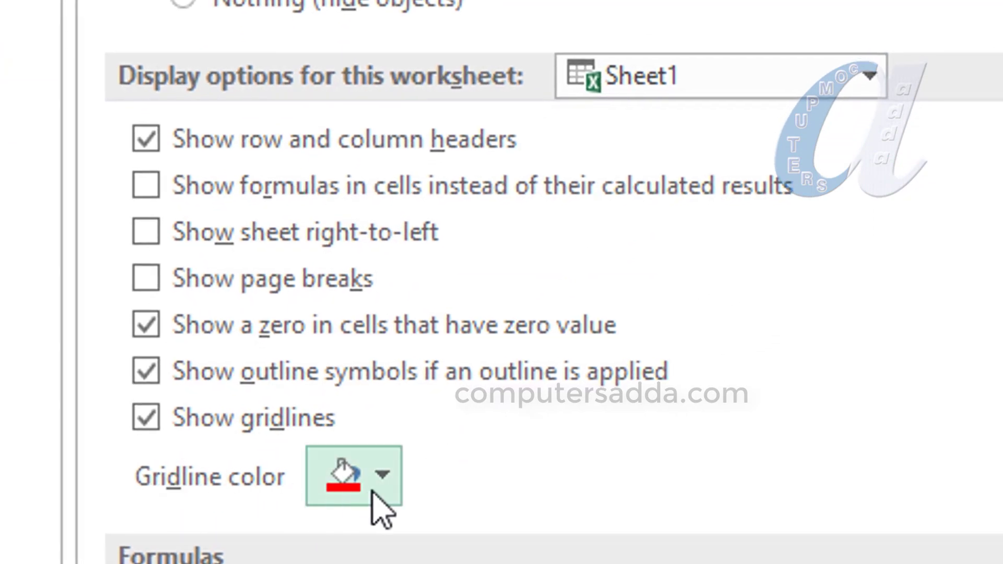
{"action": "left_click", "coordinate": [384, 472]}
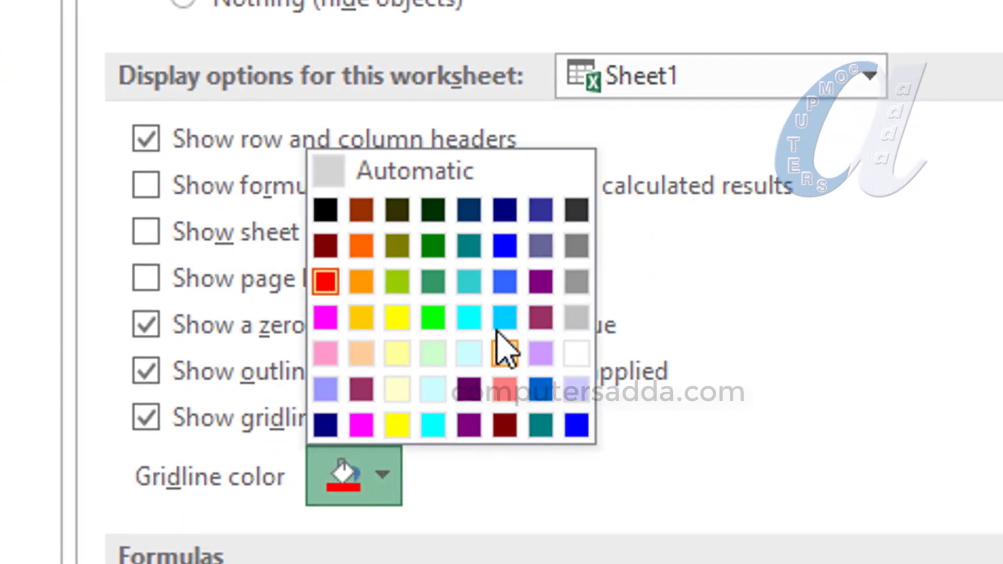
{"action": "left_click", "coordinate": [505, 246]}
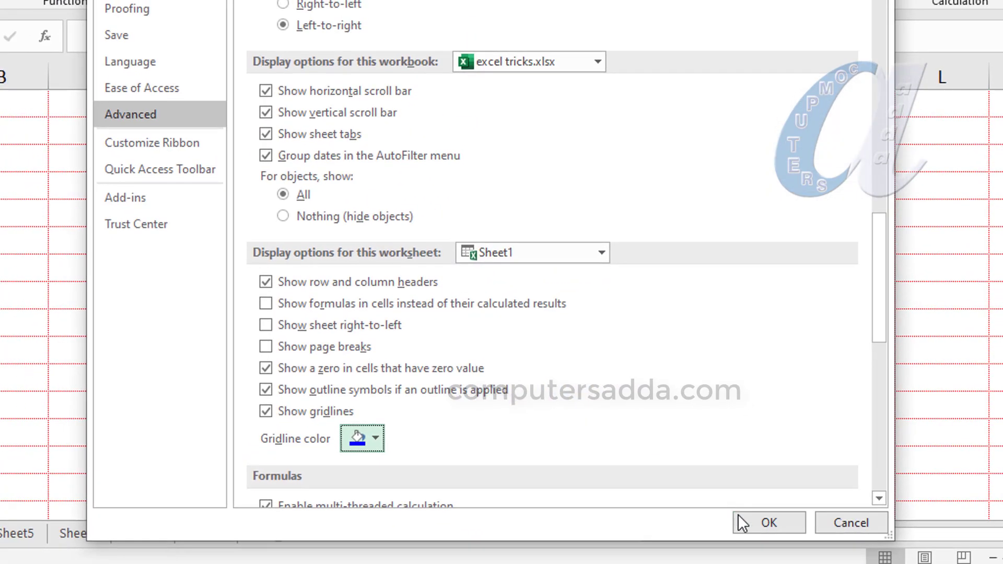
{"action": "left_click", "coordinate": [752, 522]}
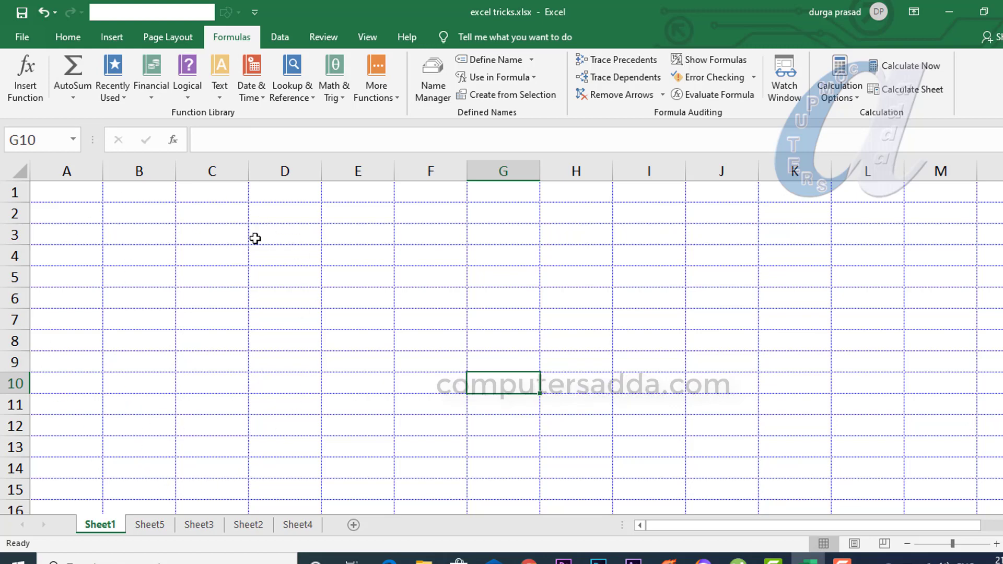
Insert a new Sheet6, then select the employee table A1:C12 on Sheet4
{"action": "left_click", "coordinate": [356, 526]}
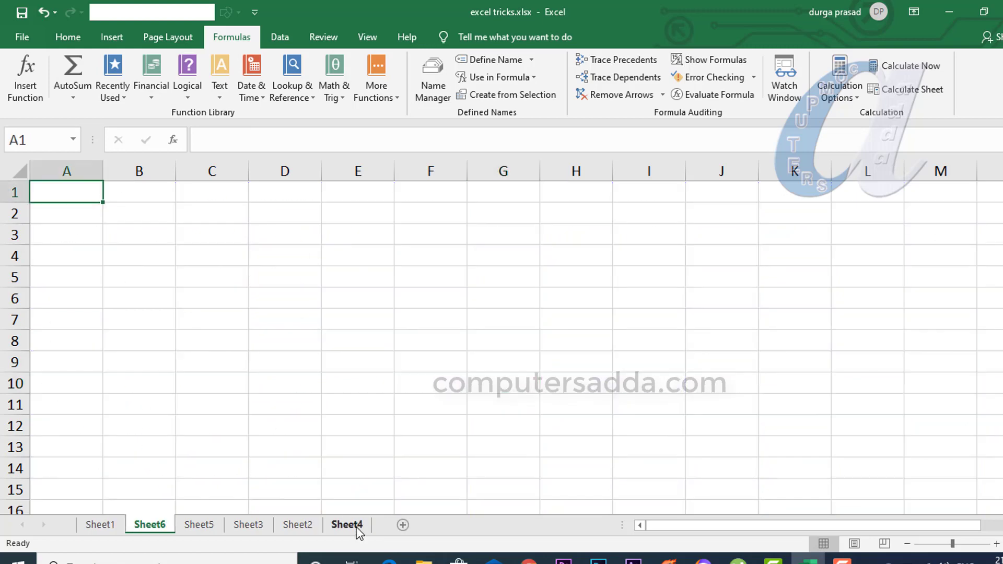
{"action": "left_click", "coordinate": [353, 528]}
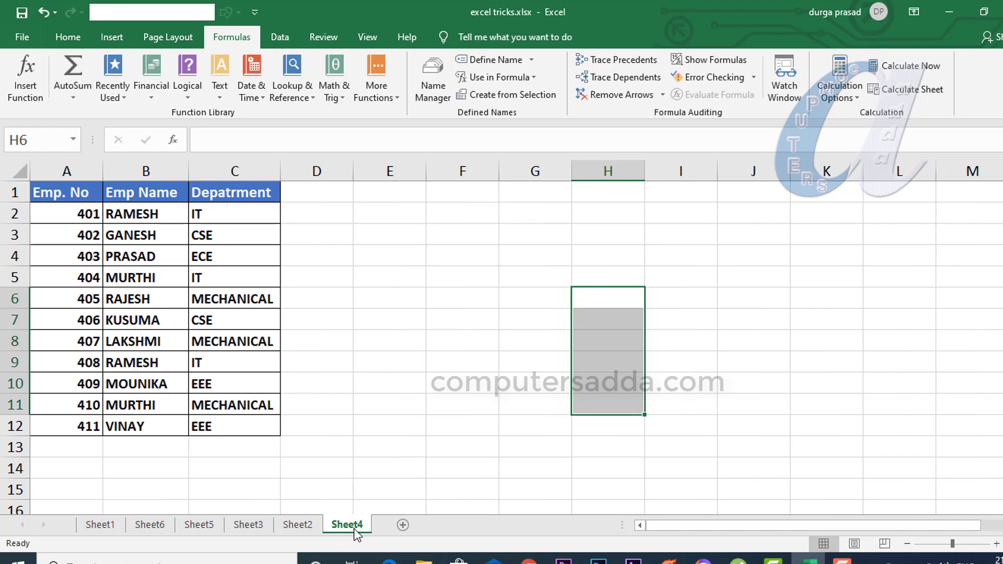
{"action": "left_click", "coordinate": [156, 528]}
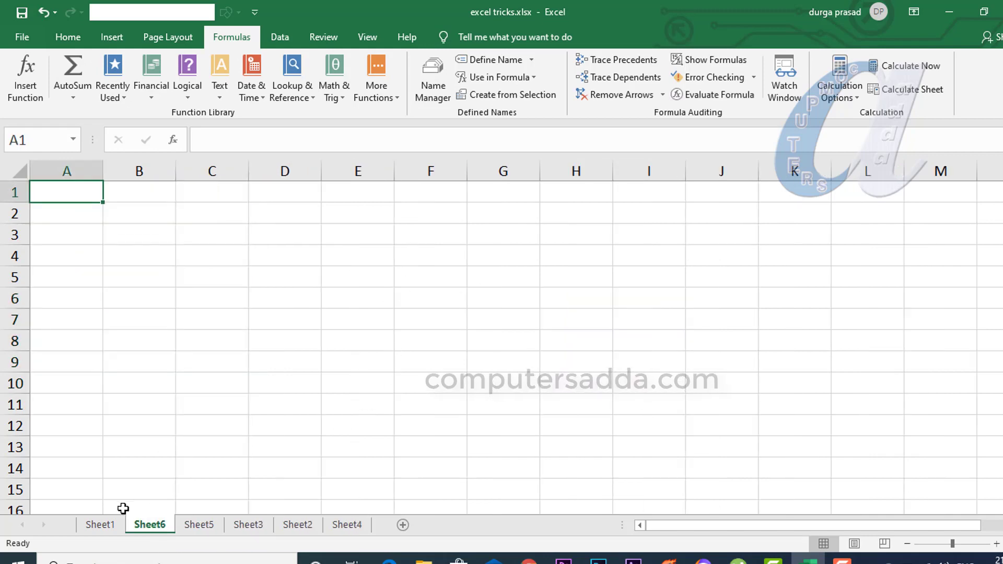
{"action": "left_click", "coordinate": [101, 526]}
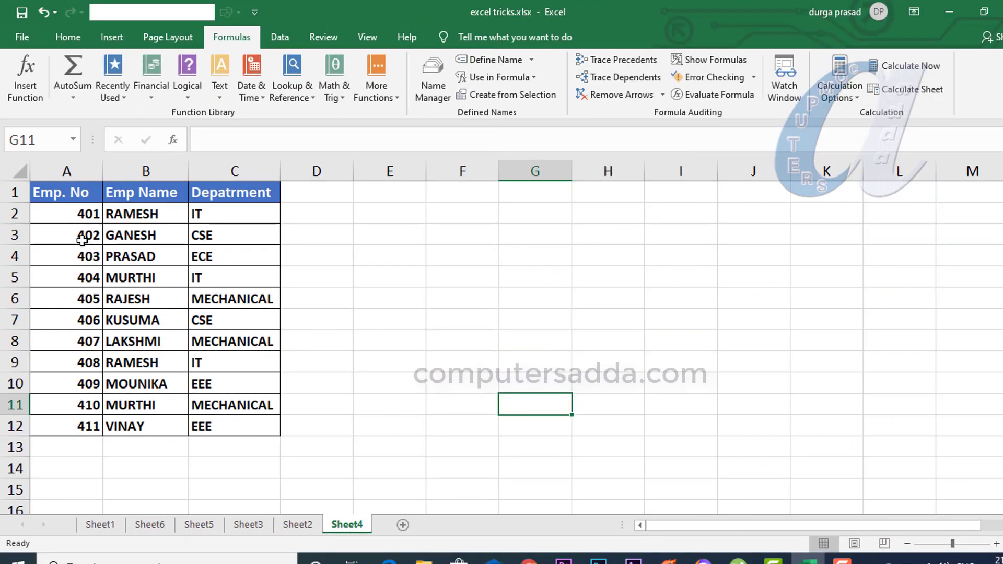
{"action": "left_click_drag", "start_coordinate": [64, 193], "coordinate": [238, 426]}
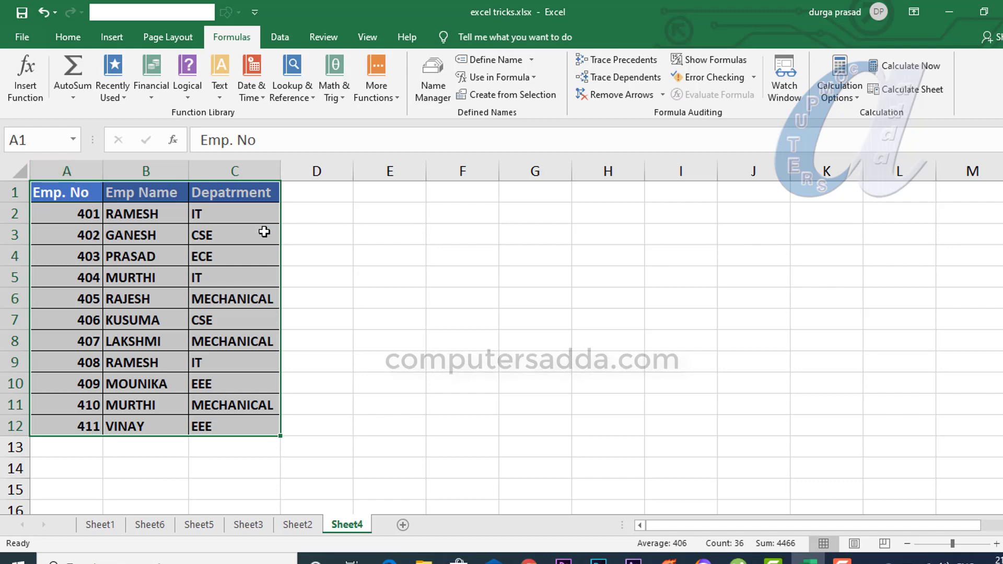
Remove duplicates from A1:C12 with no header row and column A ignored, dropping 408 RAMESH IT
{"action": "left_click", "coordinate": [283, 41]}
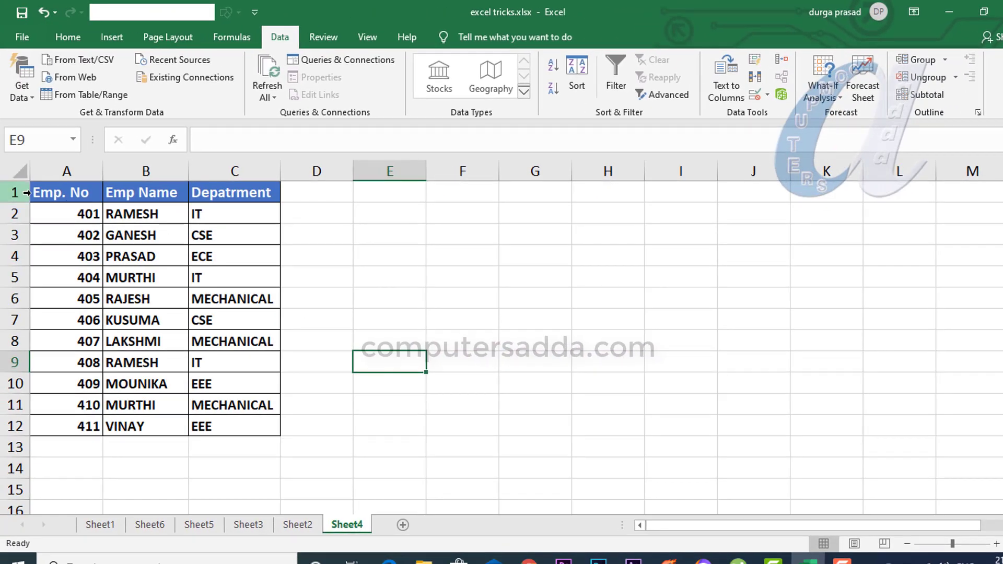
{"action": "left_click_drag", "start_coordinate": [33, 193], "coordinate": [232, 426]}
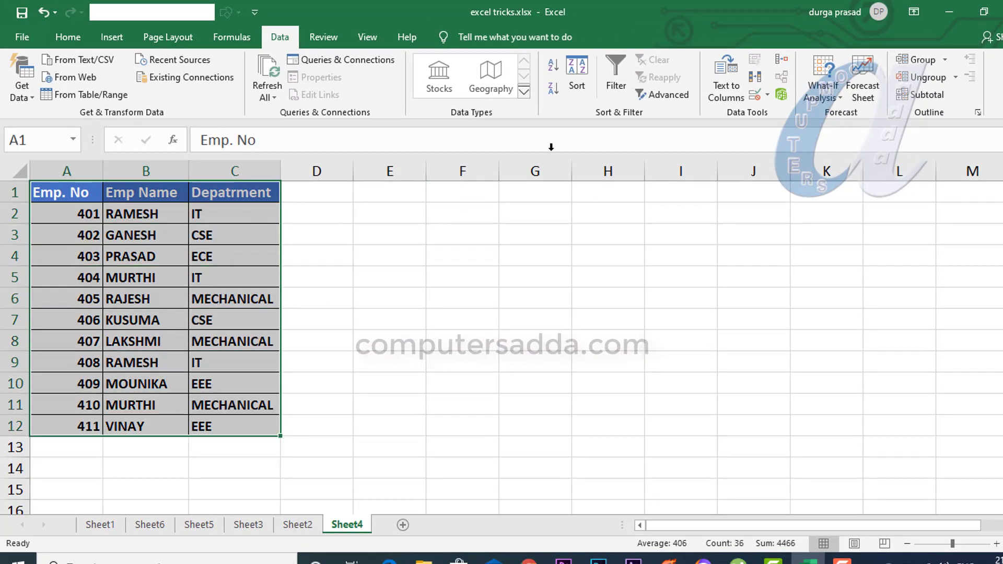
{"action": "left_click", "coordinate": [754, 79]}
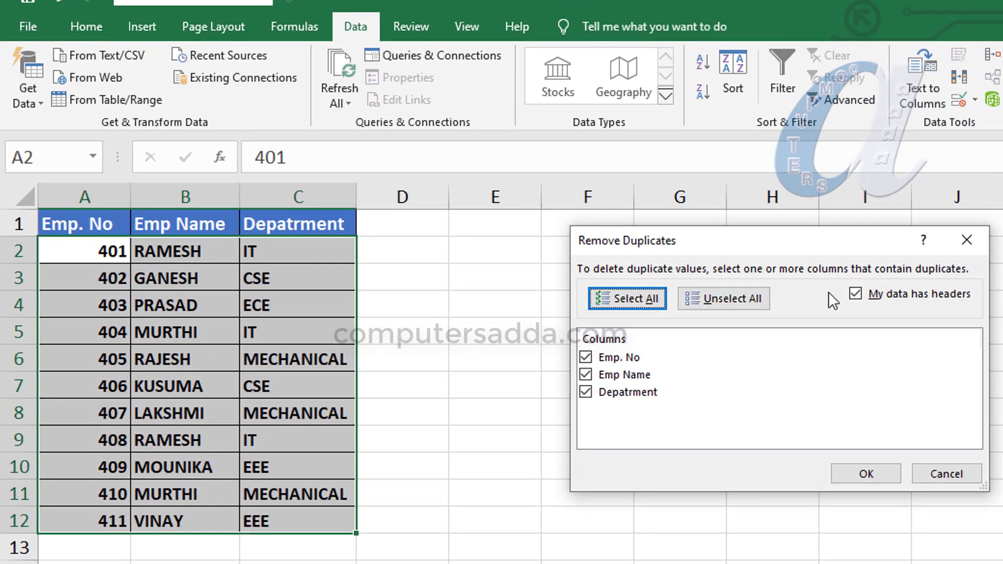
{"action": "left_click", "coordinate": [856, 294]}
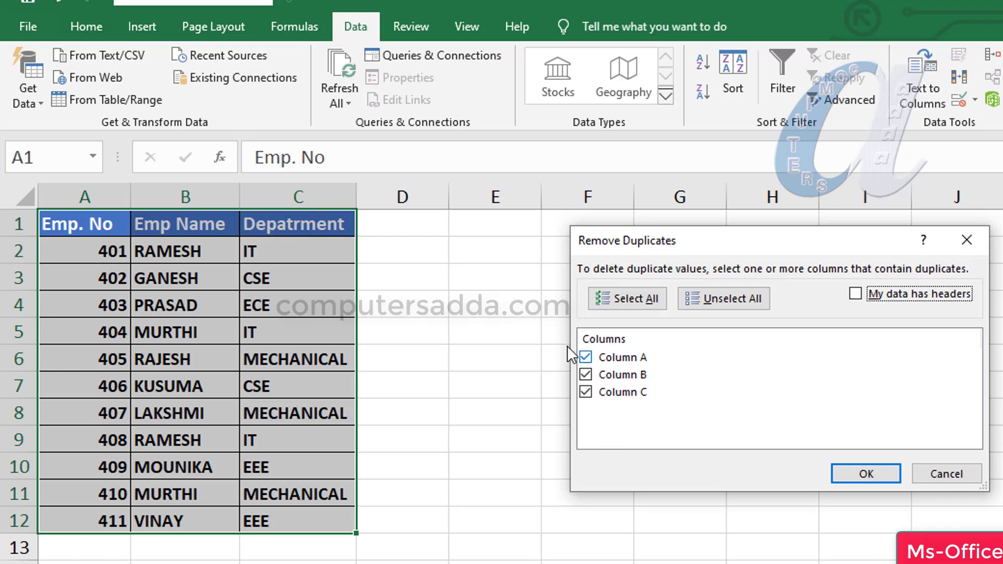
{"action": "left_click", "coordinate": [586, 359]}
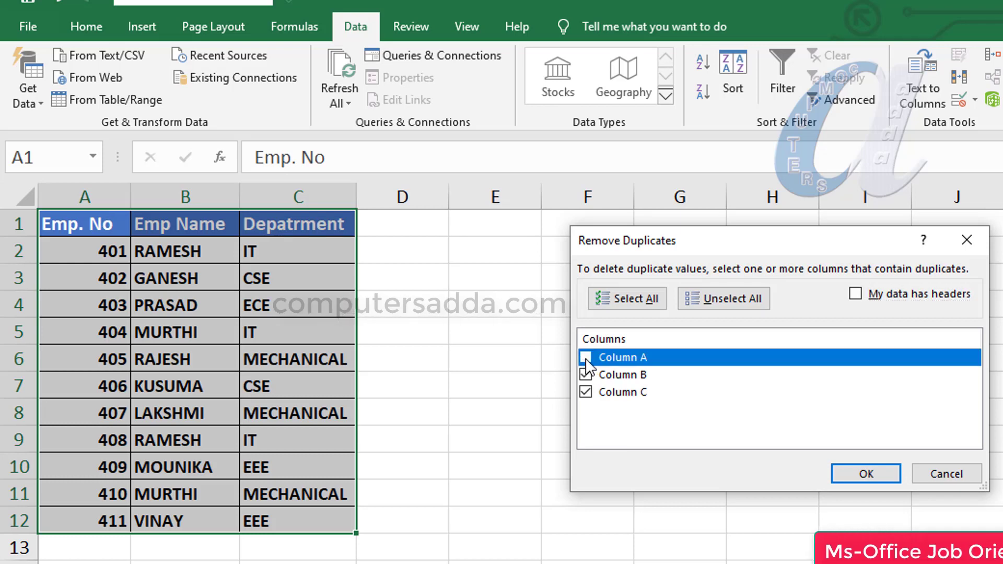
{"action": "left_click", "coordinate": [856, 476]}
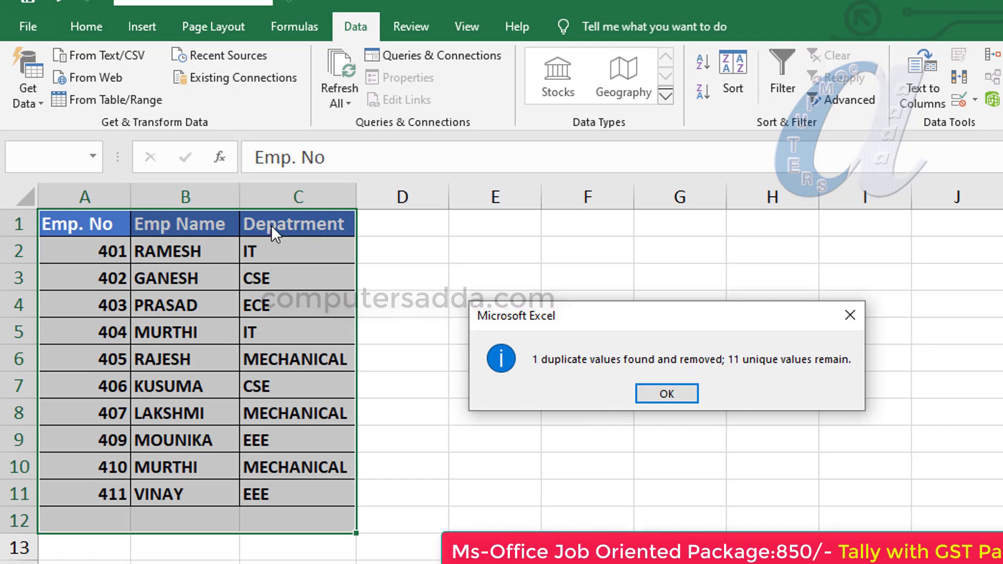
{"action": "left_click", "coordinate": [682, 395]}
Undo the duplicate removal to restore row 408, and mark the repeated RAMESH entry
{"action": "key", "text": "ctrl+z"}
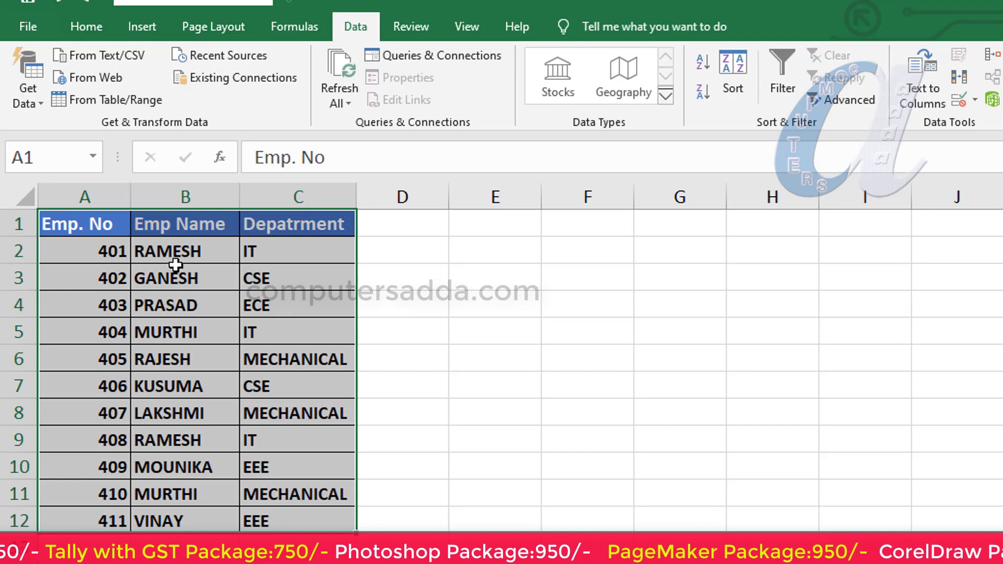
{"action": "left_click", "coordinate": [177, 440]}
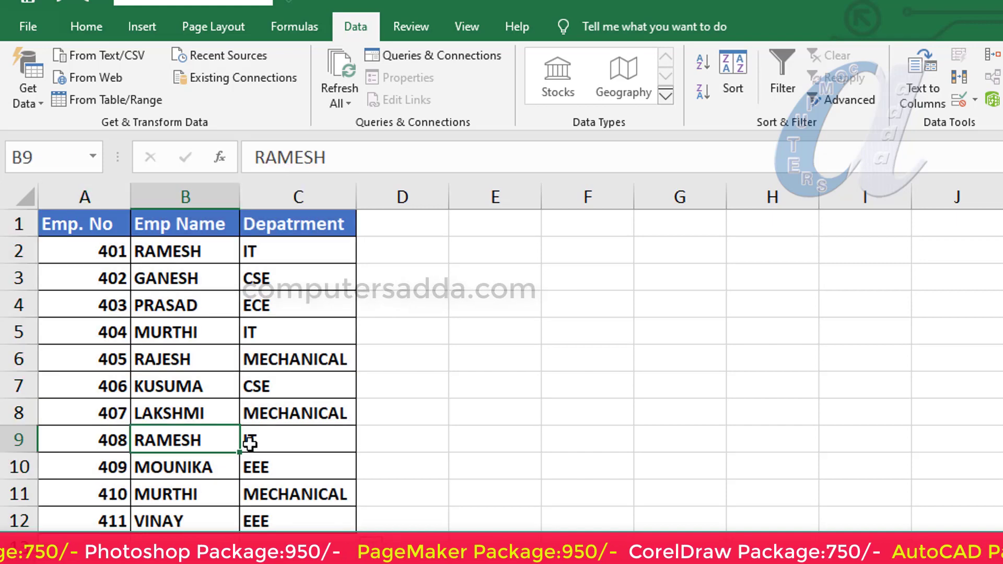
{"action": "left_click", "coordinate": [250, 443], "text": "shift"}
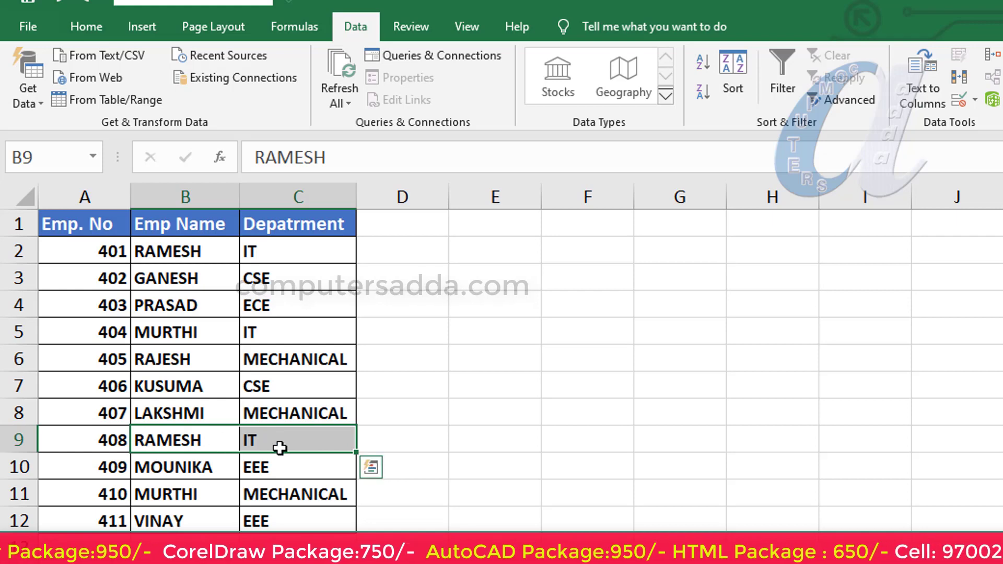
Select the whole employee table A1:C12, headers included
{"action": "left_click_drag", "start_coordinate": [74, 250], "coordinate": [84, 520]}
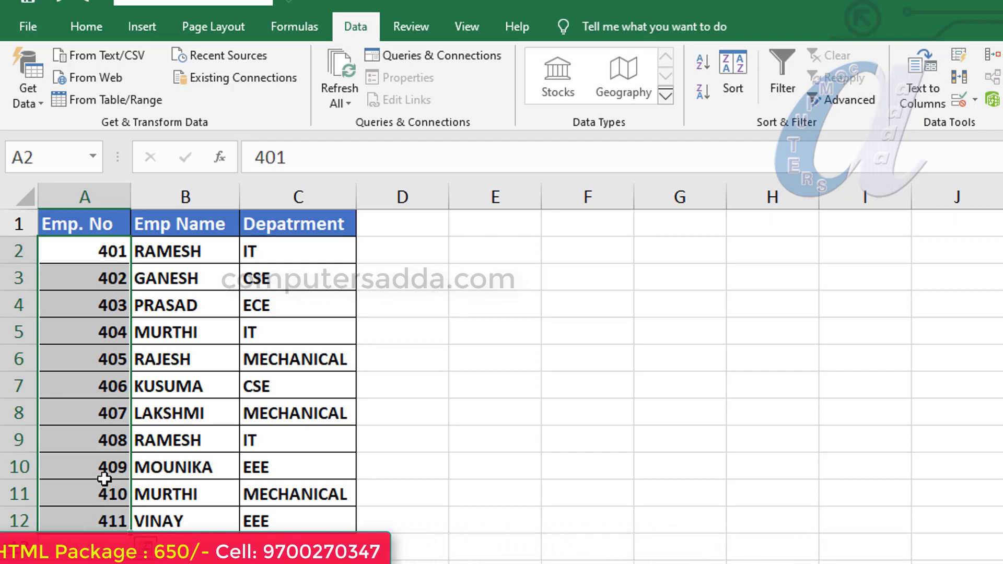
{"action": "left_click", "coordinate": [186, 225], "text": "ctrl"}
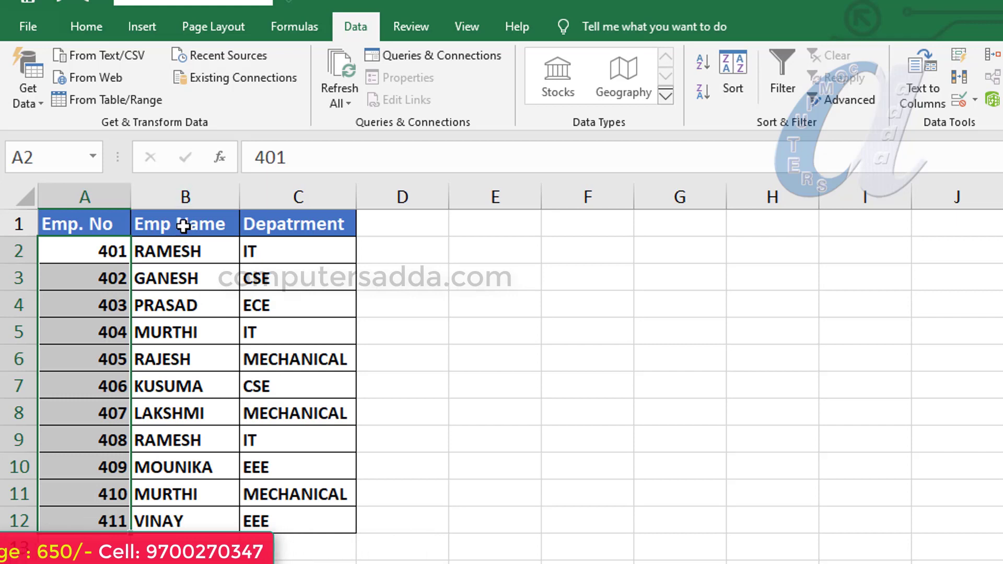
{"action": "left_click_drag", "start_coordinate": [185, 226], "coordinate": [188, 519]}
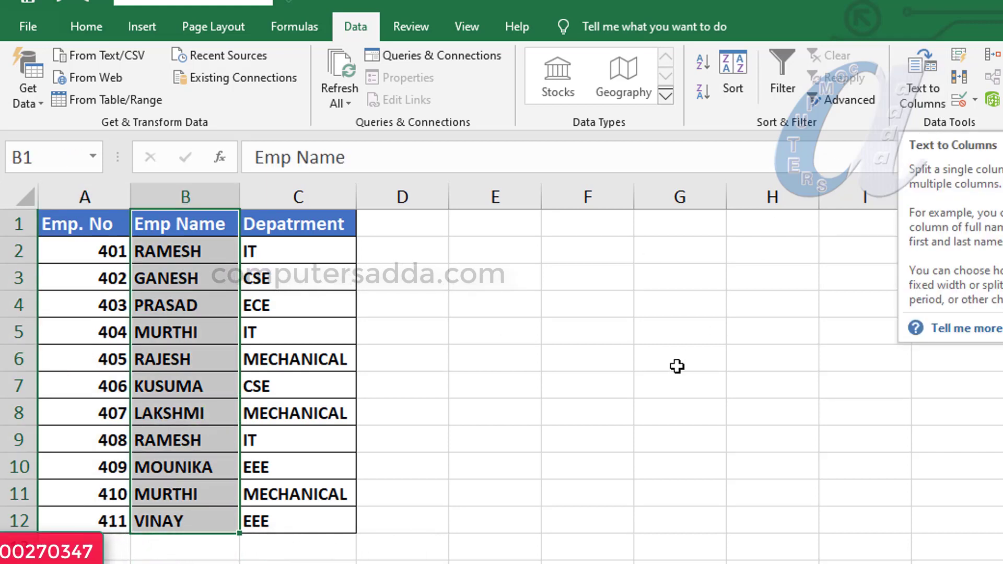
{"action": "left_click", "coordinate": [655, 382]}
{"action": "mouse_move", "coordinate": [80, 226]}
{"action": "left_mouse_down"}
{"action": "mouse_move", "coordinate": [270, 278]}
{"action": "mouse_move", "coordinate": [289, 520]}
{"action": "left_mouse_up"}
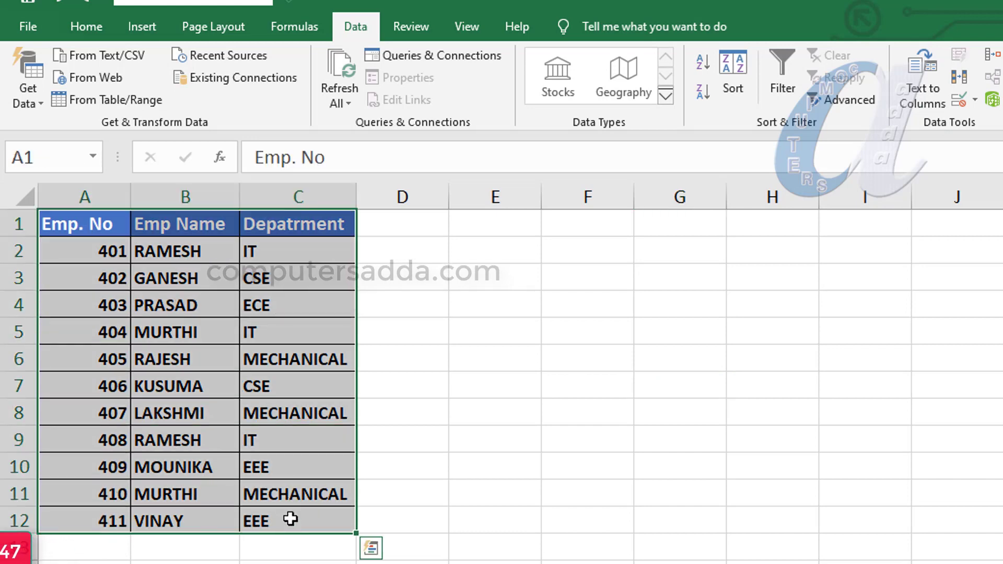
Remove duplicates comparing only Emp Name, dropping employees 408 and 410 to leave 9
{"action": "left_click", "coordinate": [959, 76]}
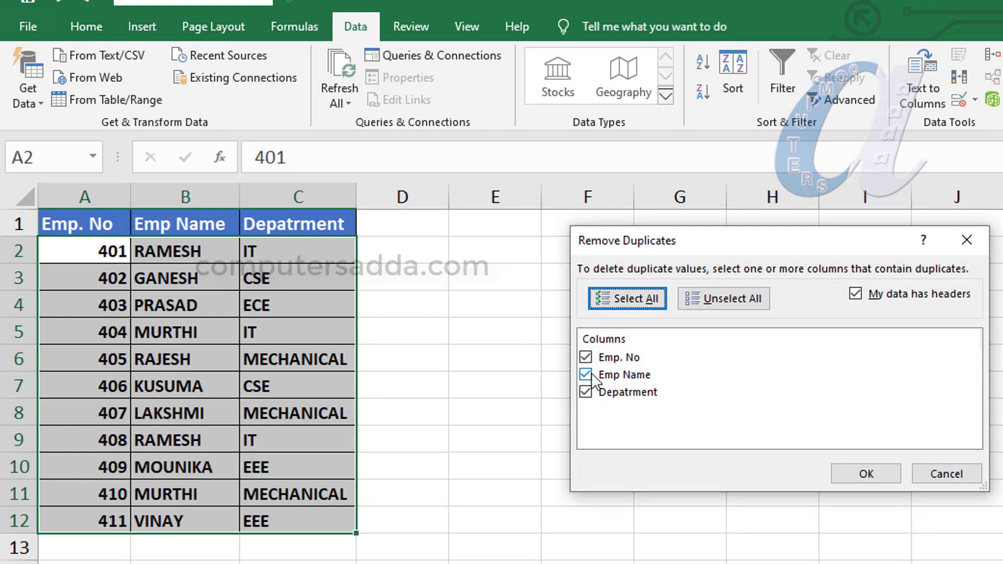
{"action": "left_click", "coordinate": [585, 357]}
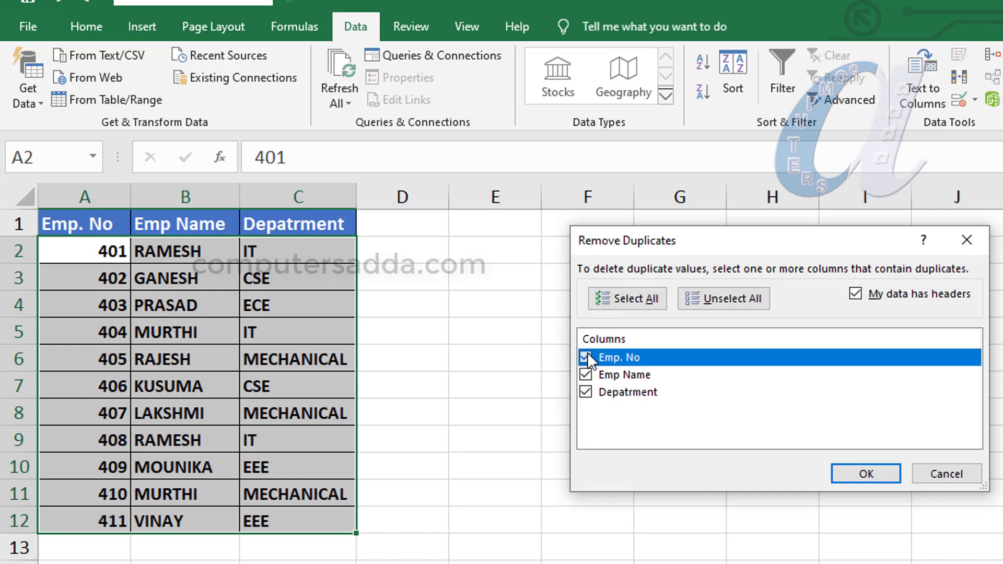
{"action": "left_click", "coordinate": [586, 392]}
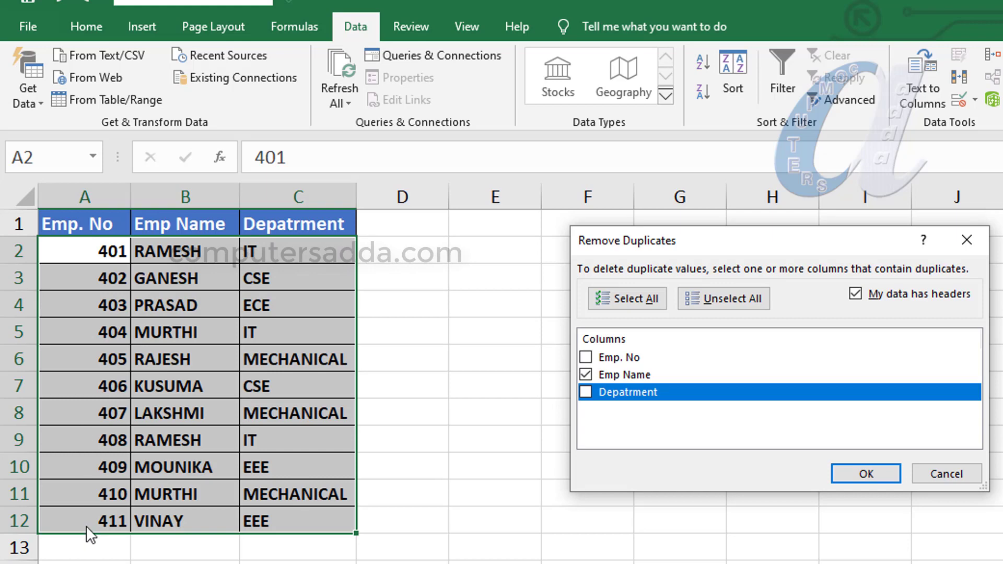
{"action": "left_click", "coordinate": [859, 474]}
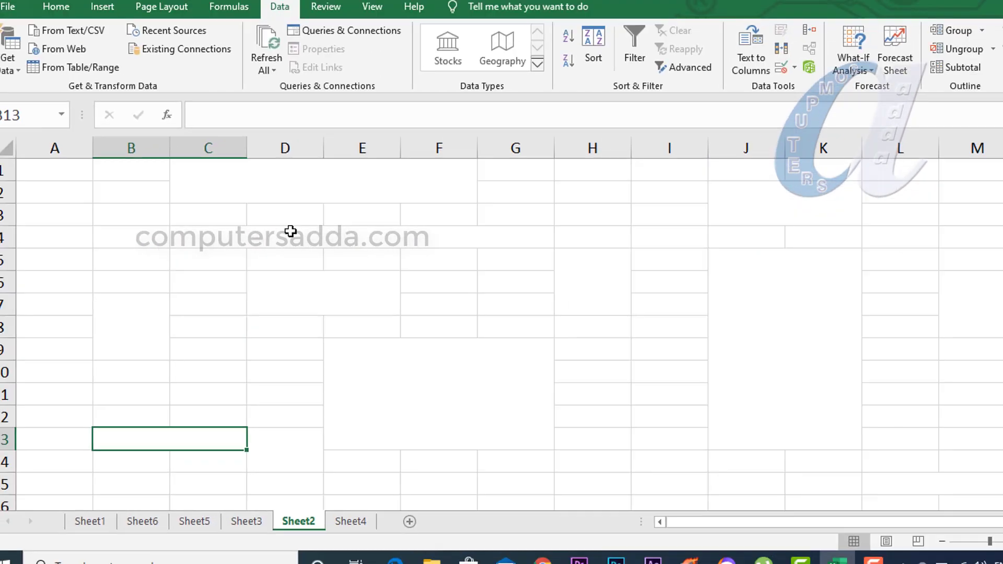
{"action": "left_click", "coordinate": [329, 204]}
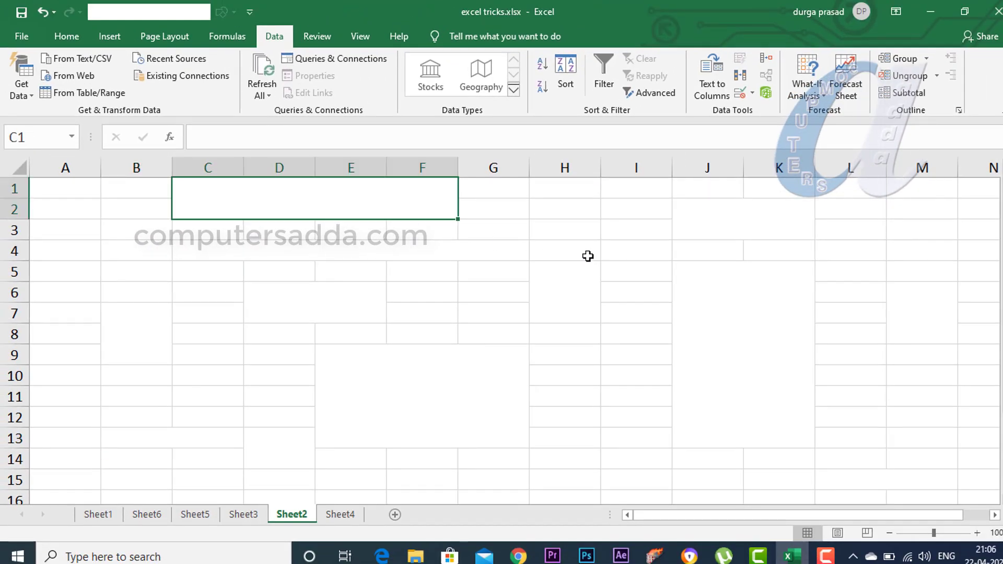
{"action": "left_click", "coordinate": [772, 338]}
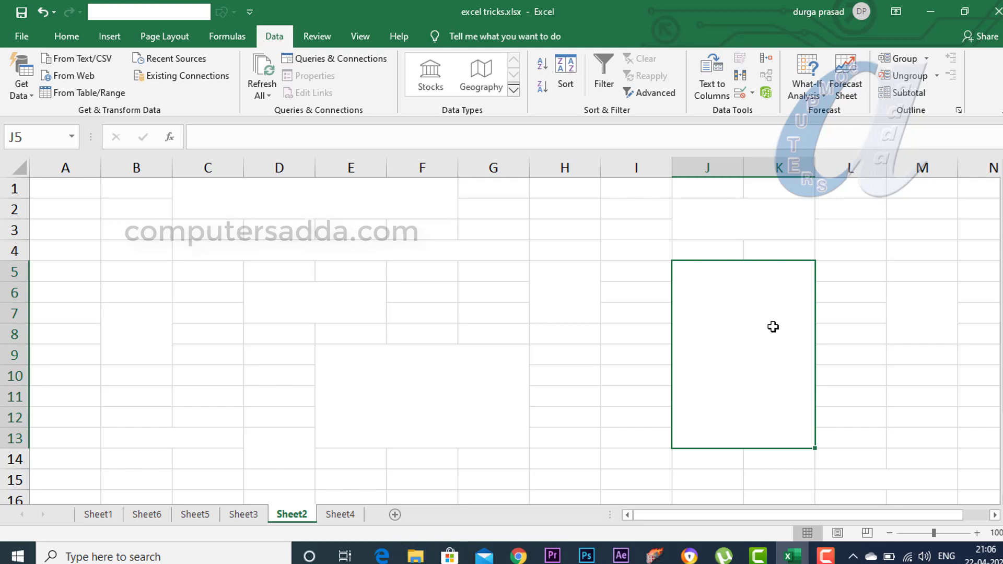
{"action": "left_click", "coordinate": [579, 349]}
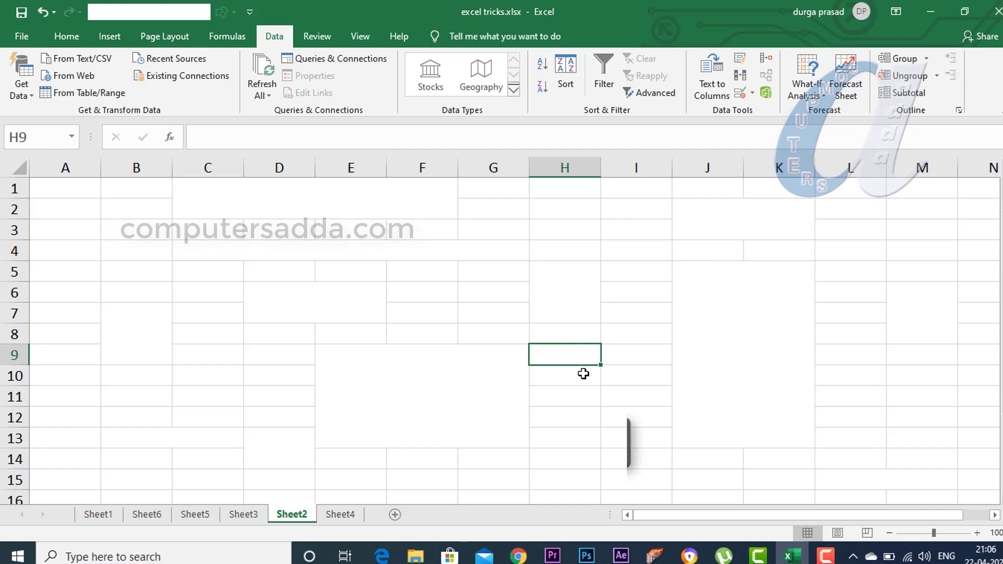
Set the Find format to Merge cells only, with Wrap text and Shrink to fit cleared
{"action": "key", "text": "ctrl+f"}
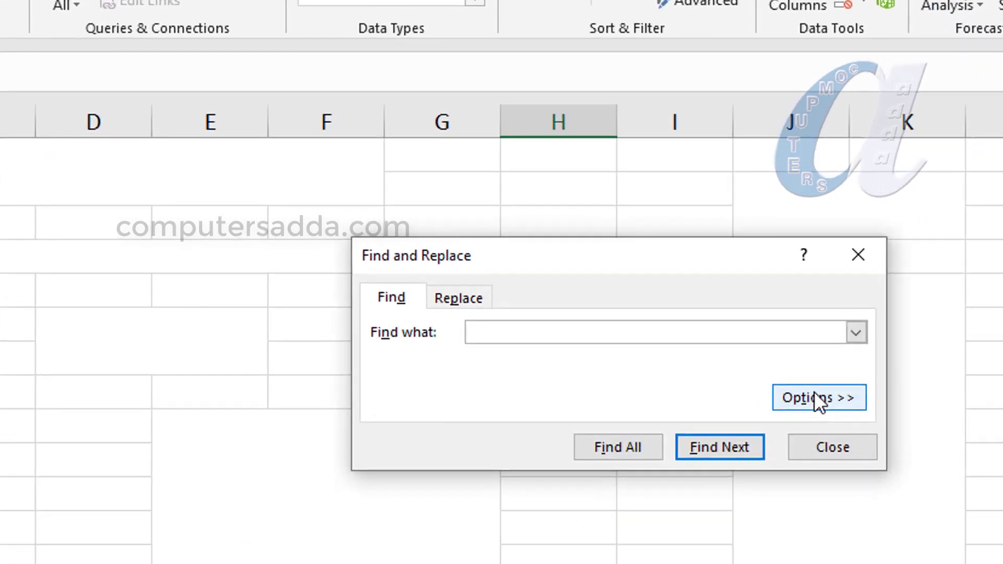
{"action": "left_click", "coordinate": [815, 392]}
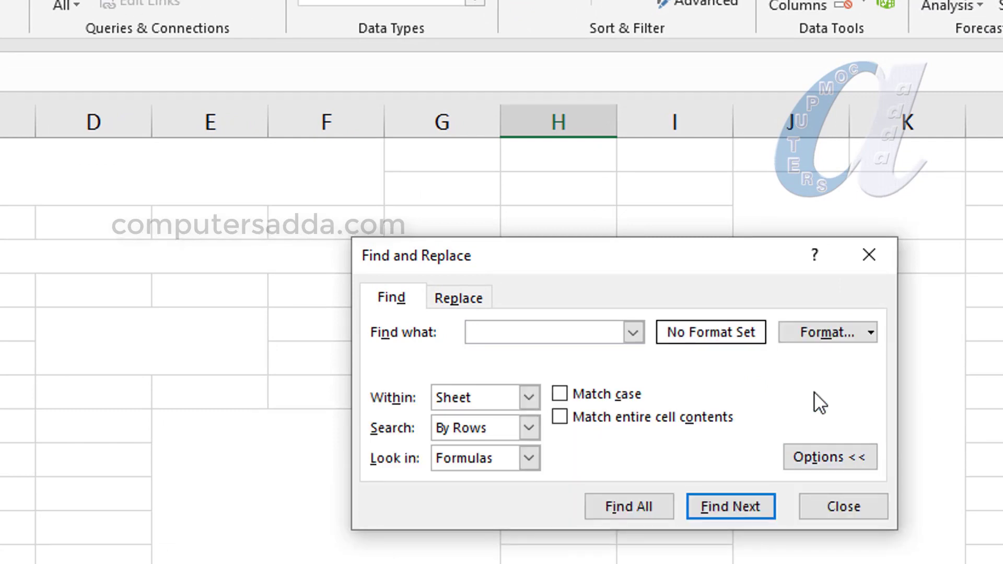
{"action": "left_click", "coordinate": [813, 336]}
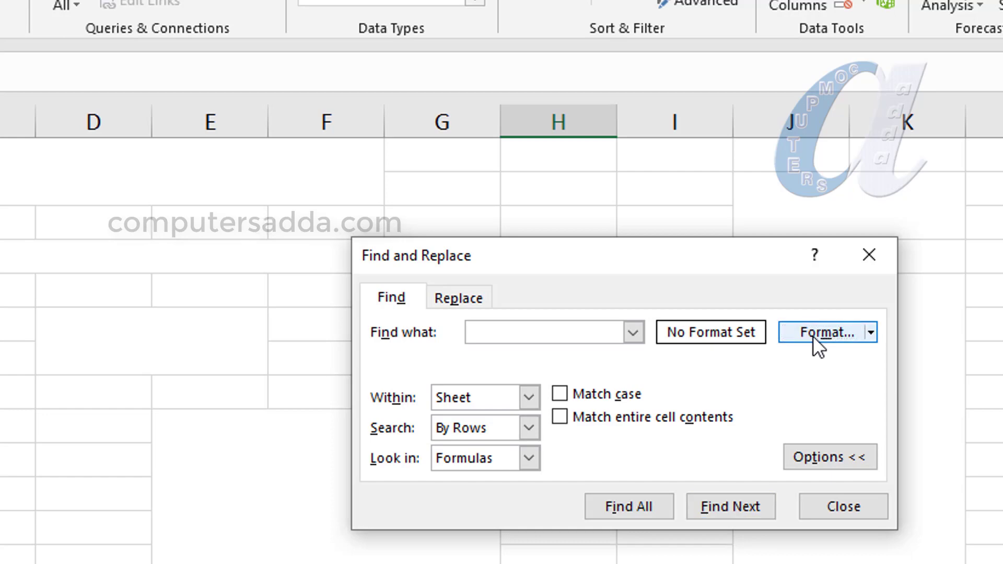
{"action": "left_click", "coordinate": [812, 336]}
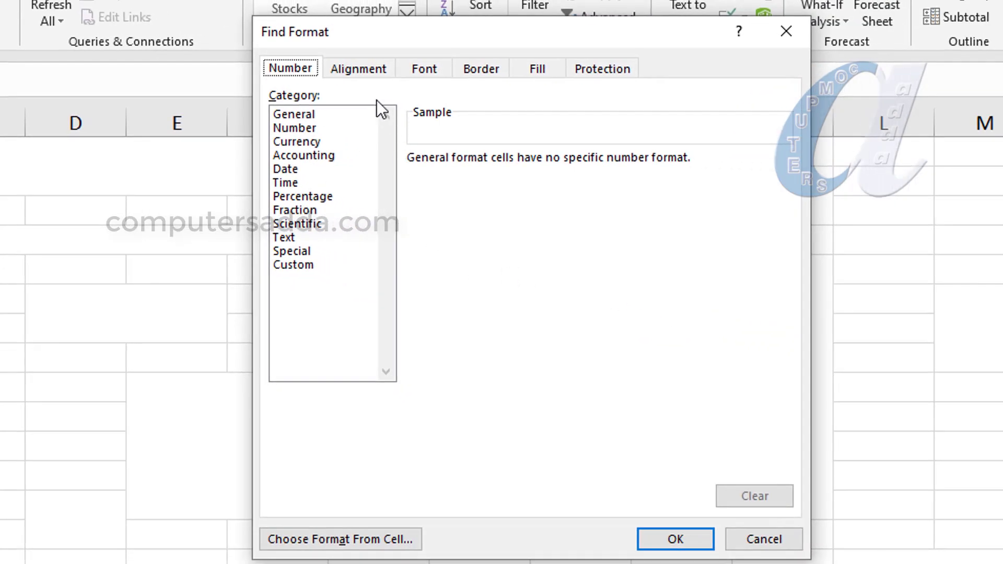
{"action": "left_click", "coordinate": [366, 69]}
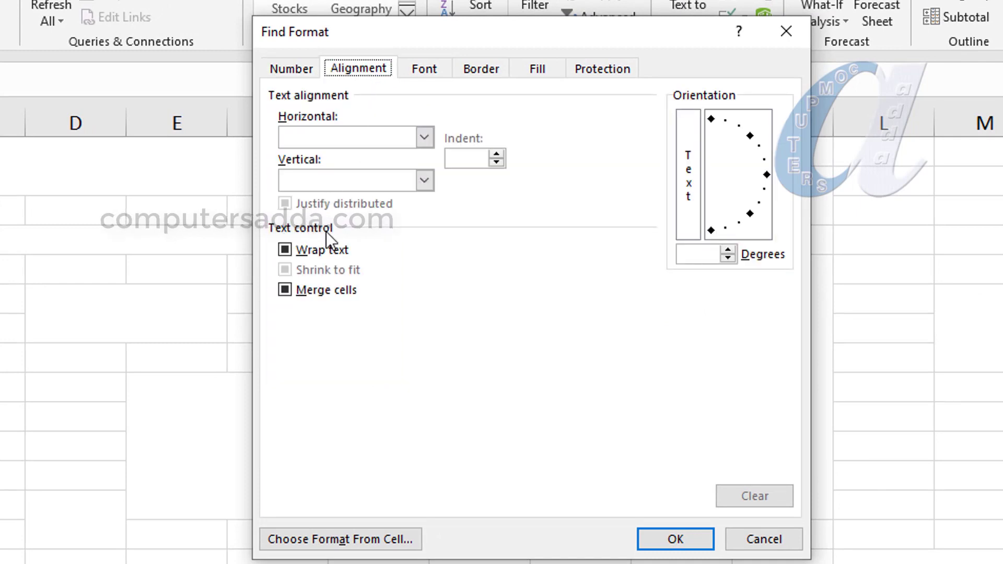
{"action": "left_click", "coordinate": [283, 249]}
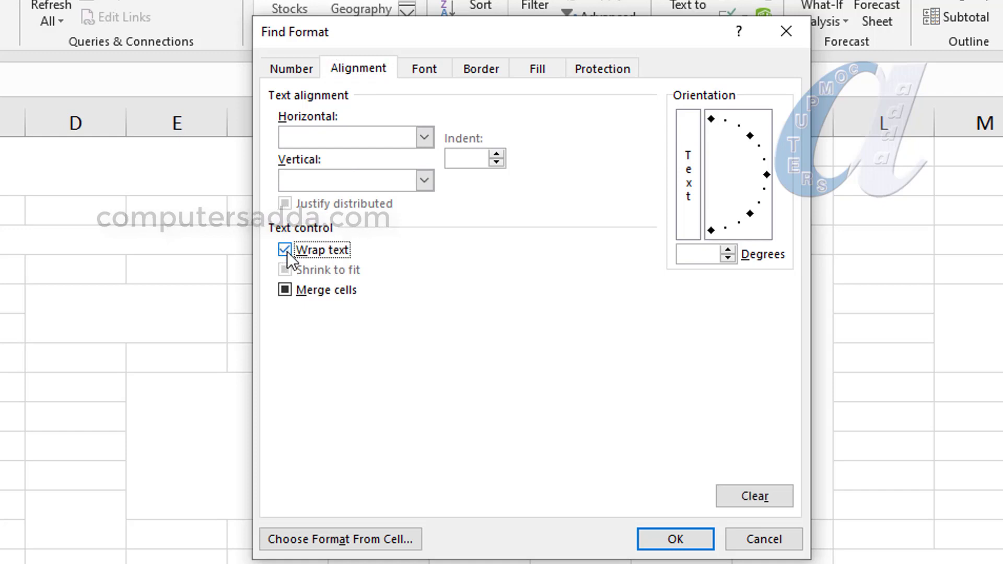
{"action": "left_click", "coordinate": [284, 249]}
{"action": "left_click", "coordinate": [285, 270]}
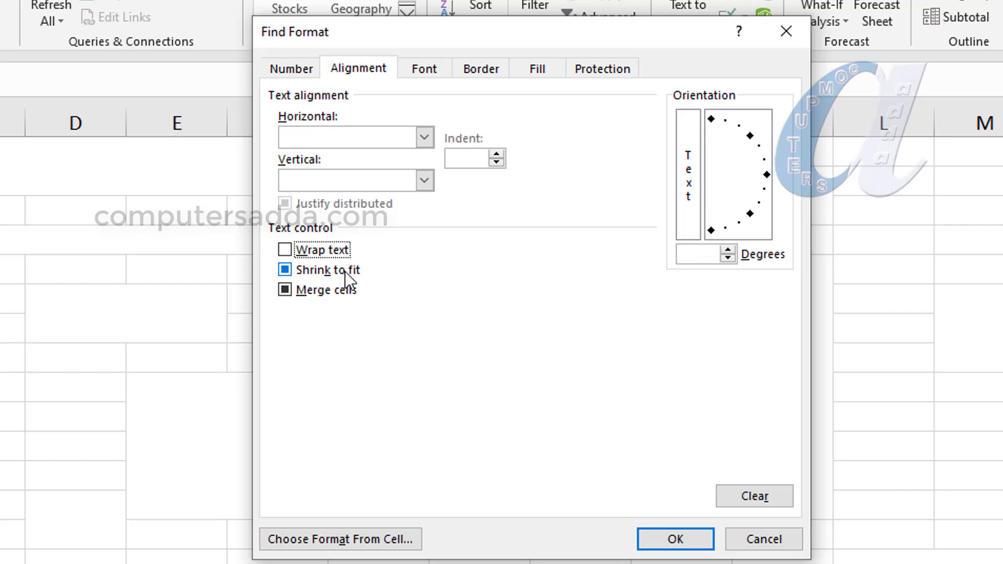
{"action": "left_click", "coordinate": [287, 271]}
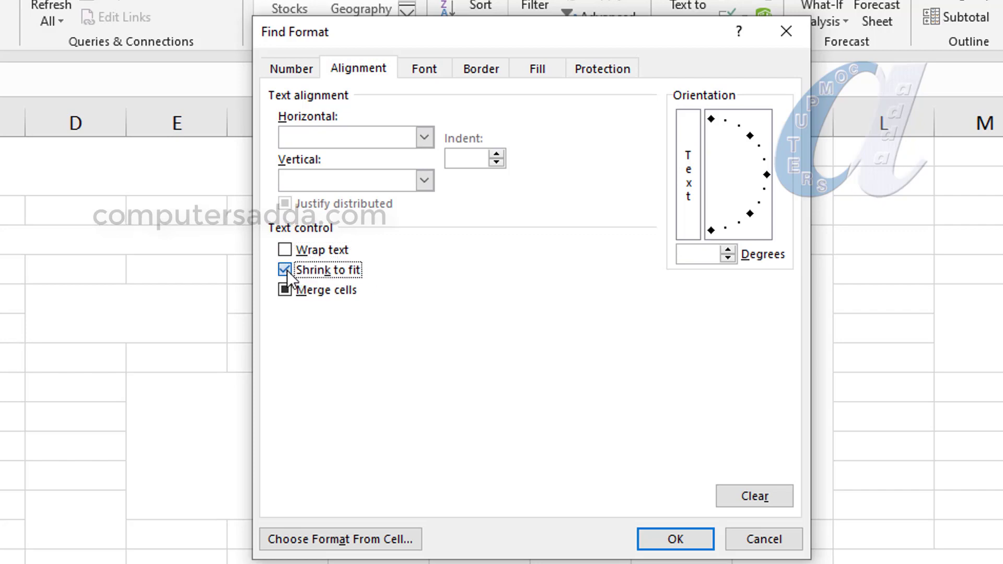
{"action": "left_click", "coordinate": [290, 287]}
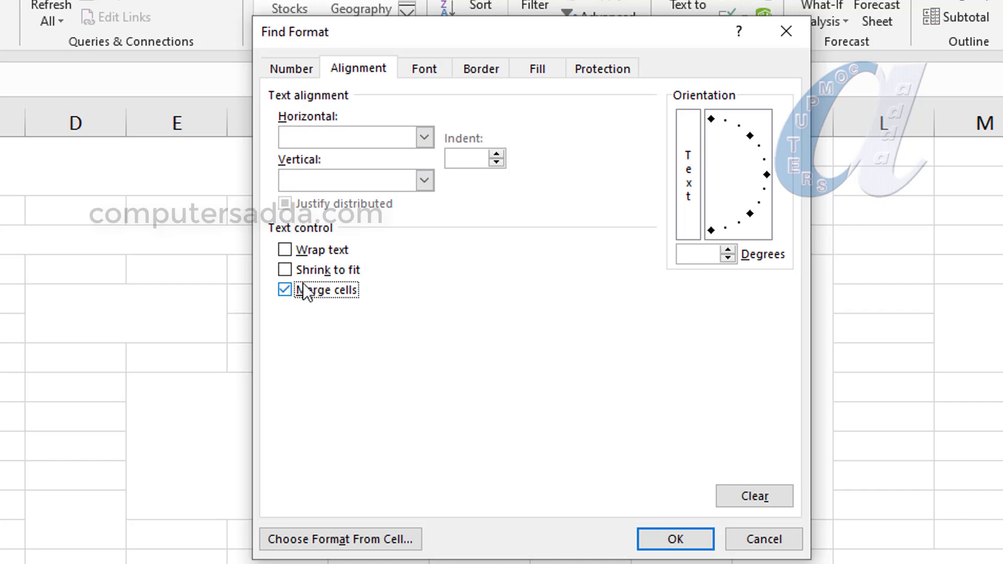
{"action": "left_click", "coordinate": [659, 539]}
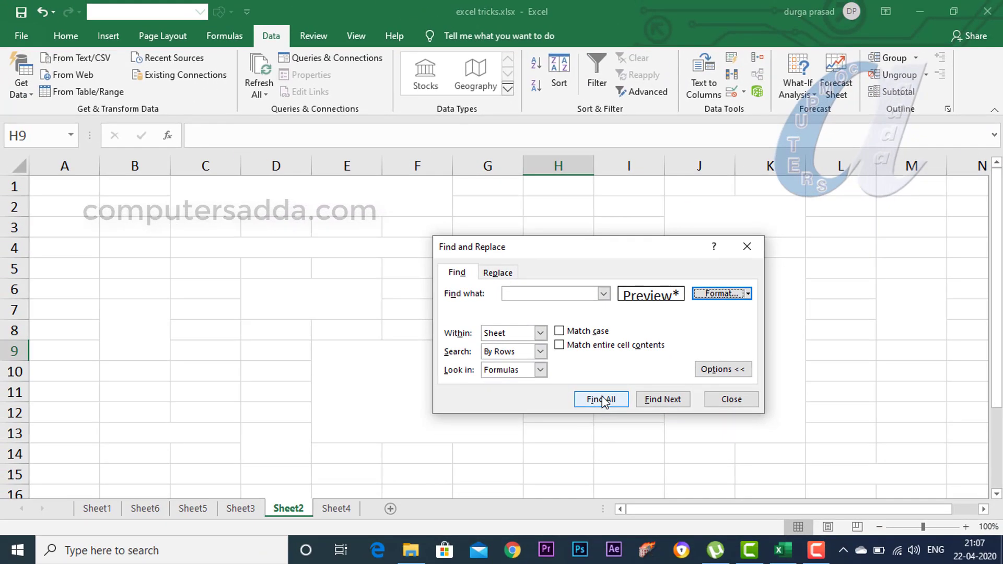
List all 12 merged cells and jump to J2, C4, D6 and J5
{"action": "left_click", "coordinate": [604, 401]}
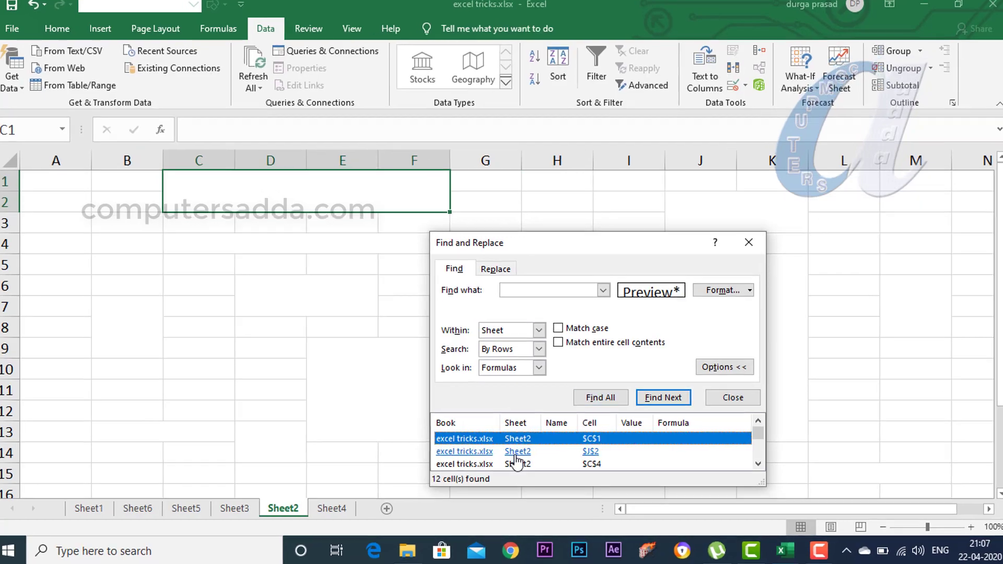
{"action": "scroll", "coordinate": [516, 454], "scroll_direction": "down", "scroll_amount": 1}
{"action": "scroll", "coordinate": [516, 457], "scroll_direction": "down", "scroll_amount": 1}
{"action": "scroll", "coordinate": [316, 360], "scroll_direction": "up", "scroll_amount": 3}
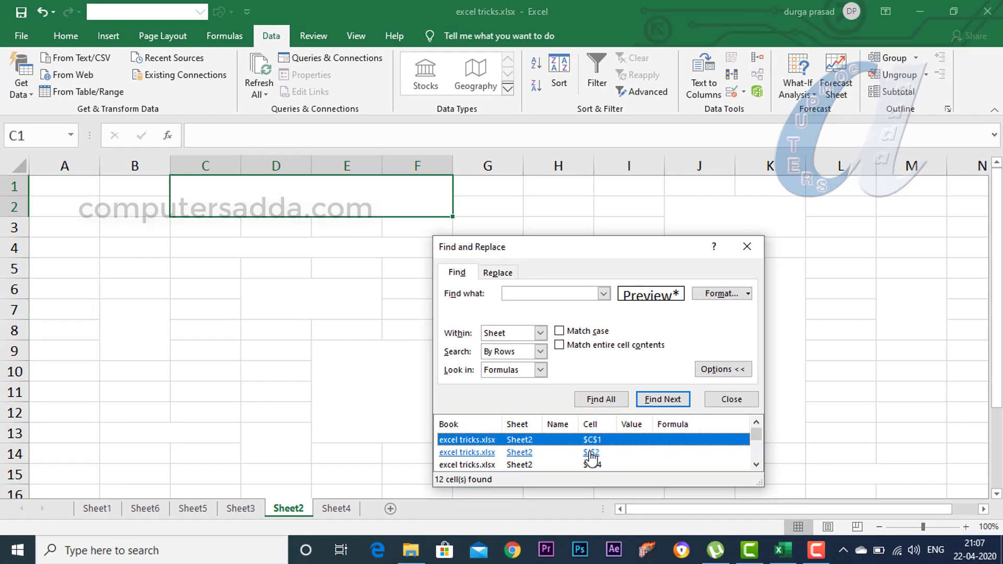
{"action": "left_click", "coordinate": [590, 452]}
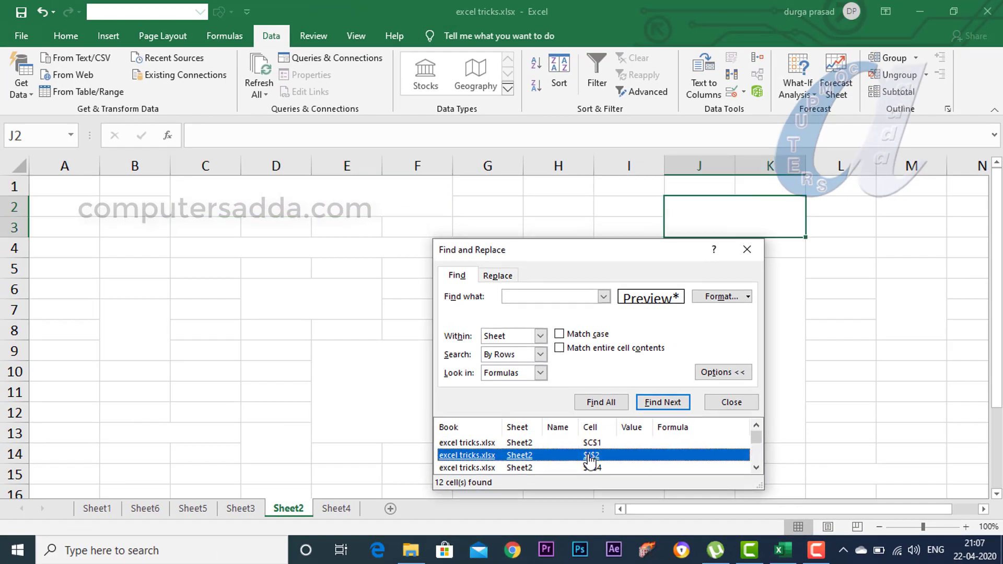
{"action": "left_click", "coordinate": [531, 468]}
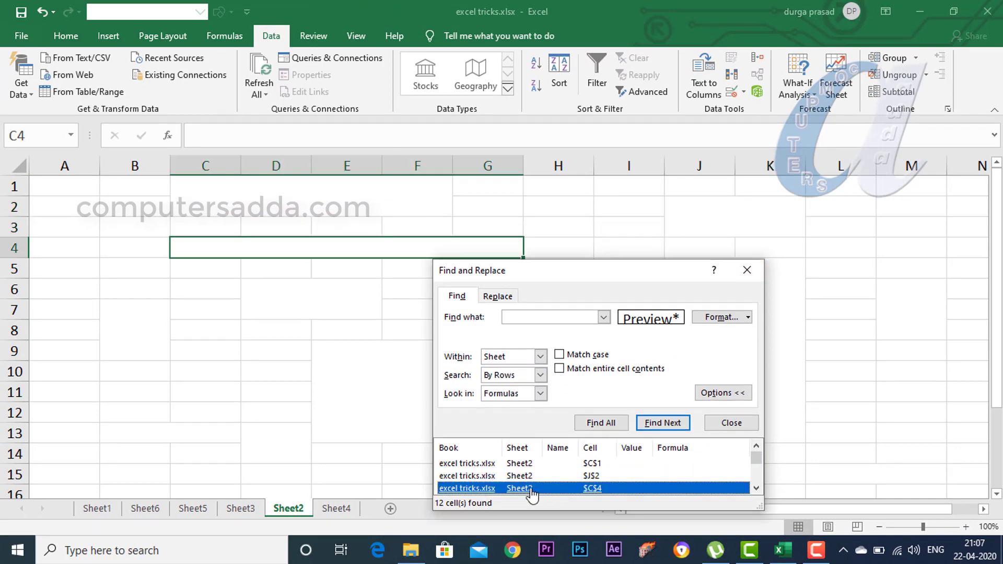
{"action": "scroll", "coordinate": [554, 478], "scroll_direction": "down", "scroll_amount": 1}
{"action": "scroll", "coordinate": [553, 478], "scroll_direction": "down", "scroll_amount": 1}
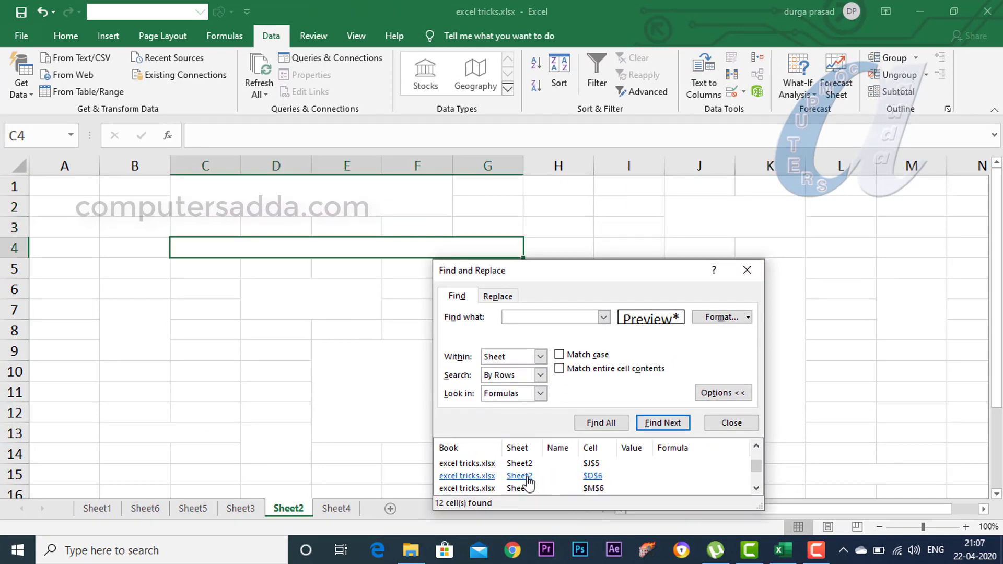
{"action": "left_click", "coordinate": [525, 476]}
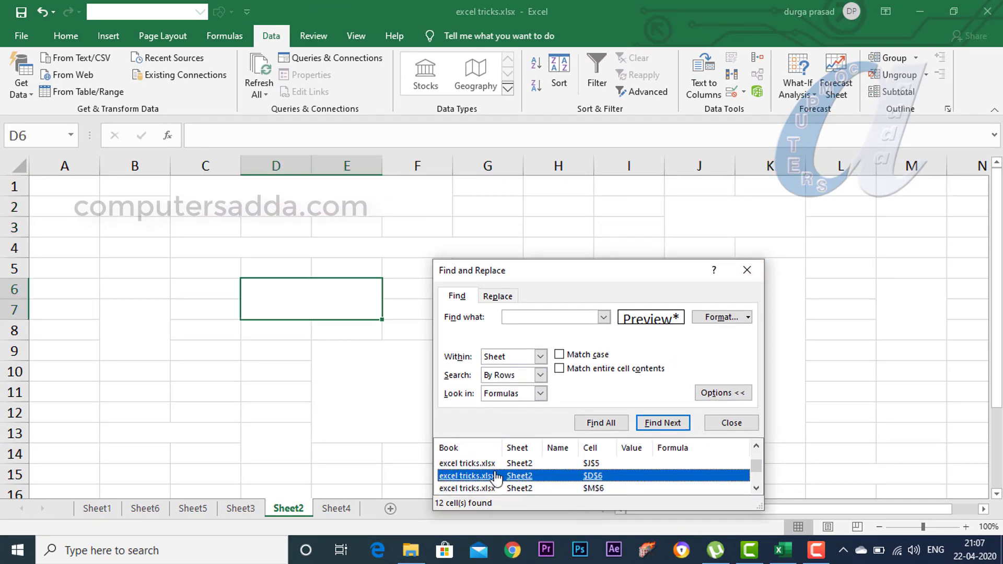
{"action": "left_click", "coordinate": [522, 467]}
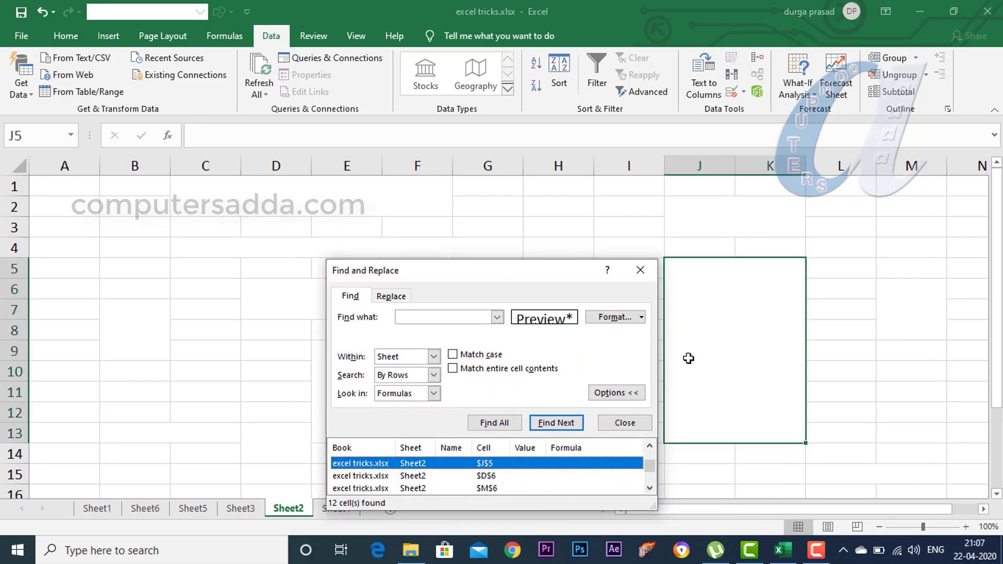
Jump to merged cells M6, B13 and E9, then back to B13, J5 and C4
{"action": "left_click", "coordinate": [470, 488]}
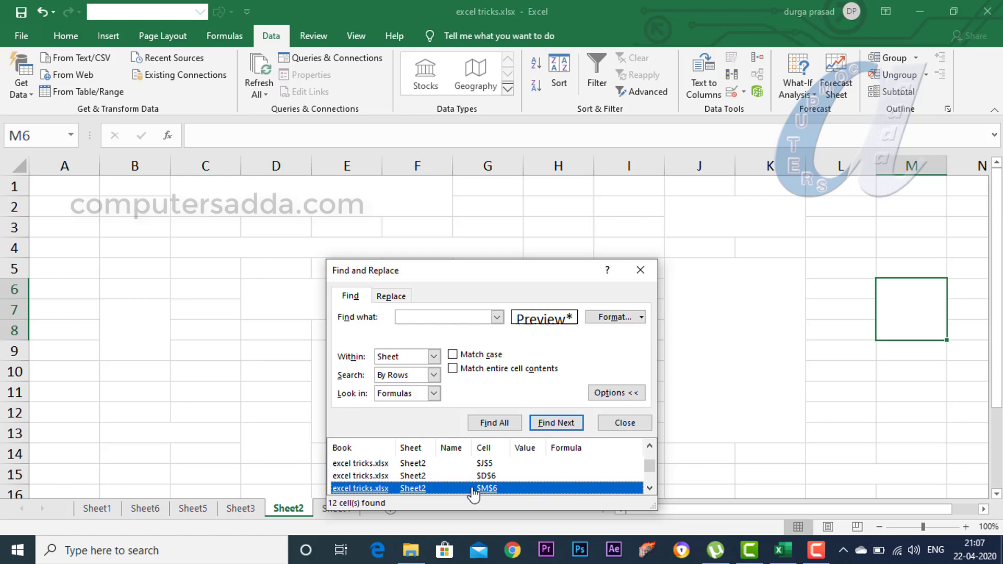
{"action": "scroll", "coordinate": [428, 472], "scroll_direction": "down", "scroll_amount": 1}
{"action": "scroll", "coordinate": [426, 475], "scroll_direction": "down", "scroll_amount": 1}
{"action": "left_click", "coordinate": [426, 476]}
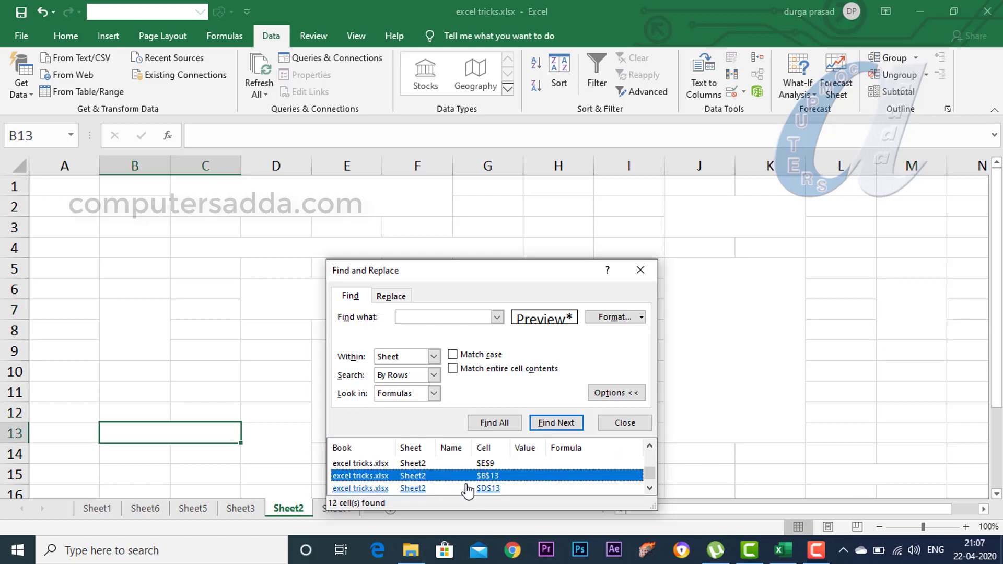
{"action": "left_click", "coordinate": [485, 463]}
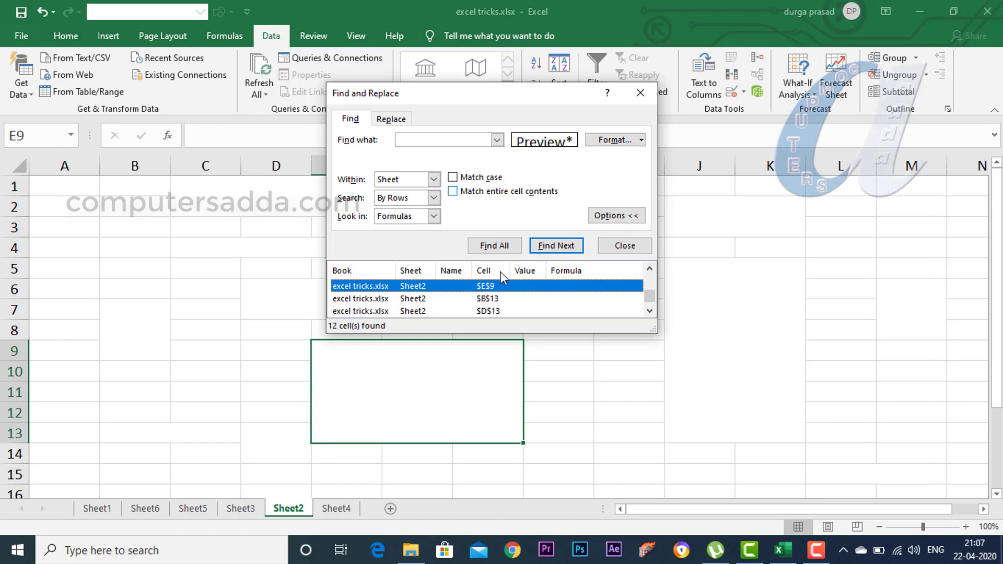
{"action": "left_click", "coordinate": [416, 300]}
{"action": "scroll", "coordinate": [416, 308], "scroll_direction": "up", "scroll_amount": 1}
{"action": "left_click", "coordinate": [417, 311]}
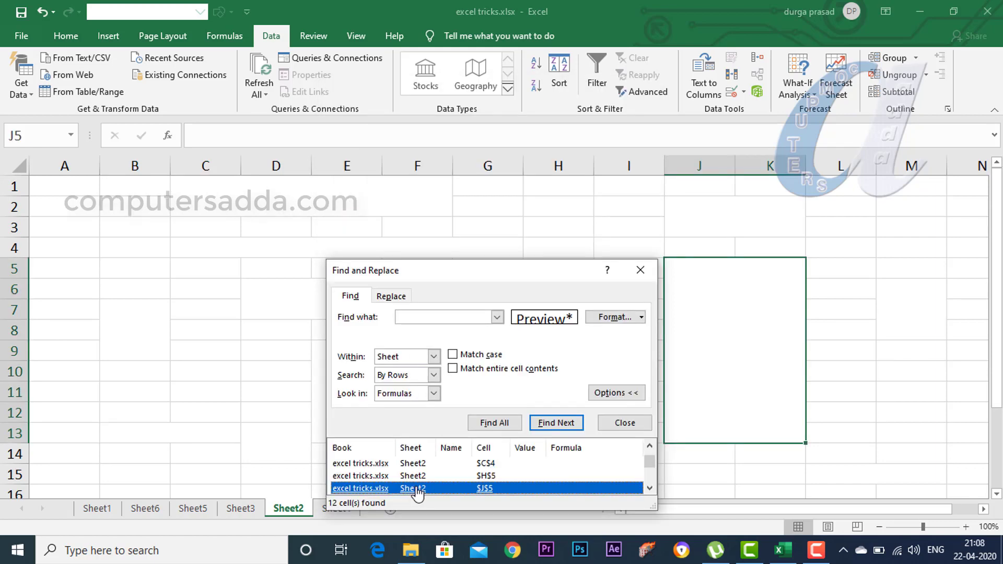
{"action": "left_click", "coordinate": [416, 463]}
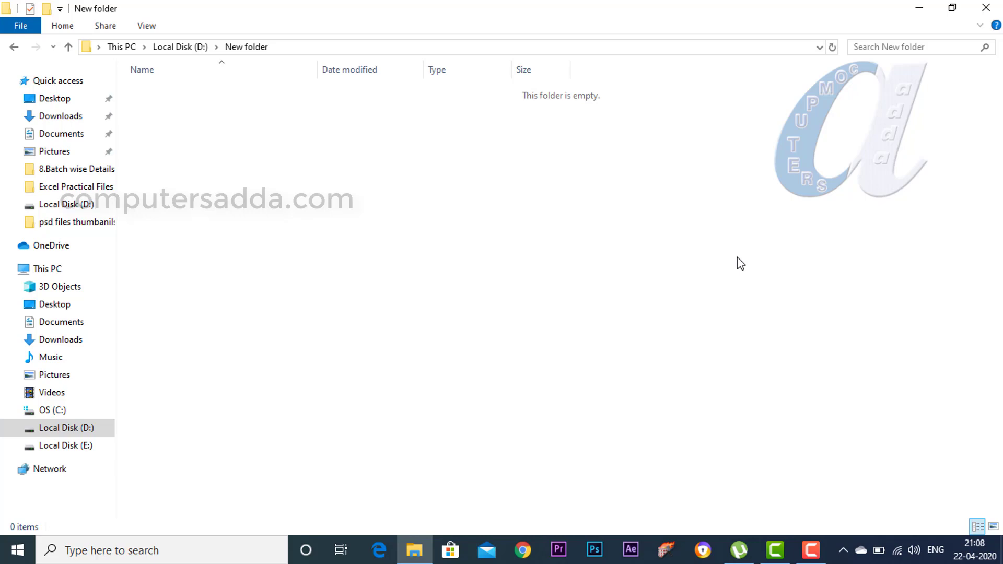
Launch Excel by running 'excel' from the Run box
{"action": "key", "text": "super+r"}
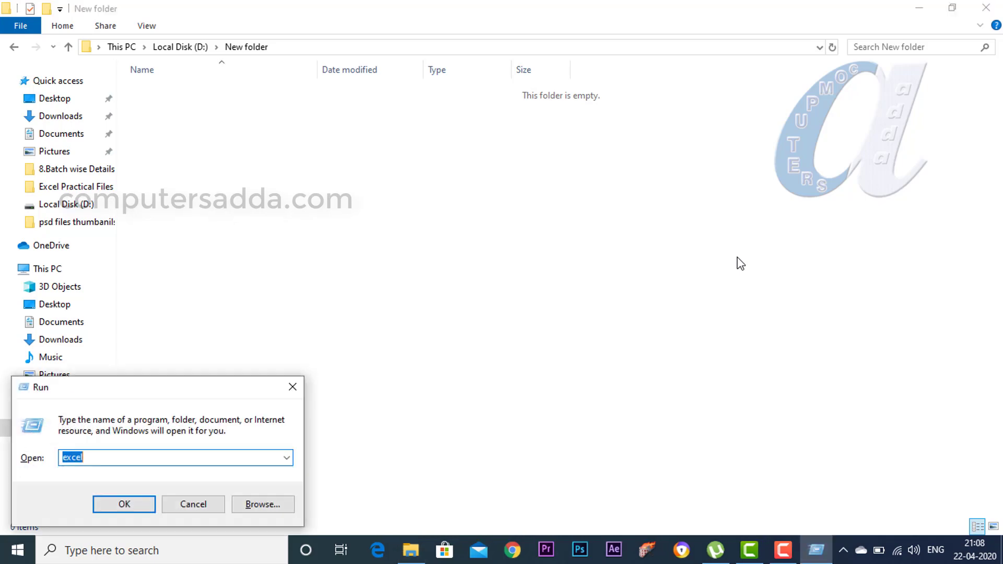
{"action": "key", "text": "Return"}
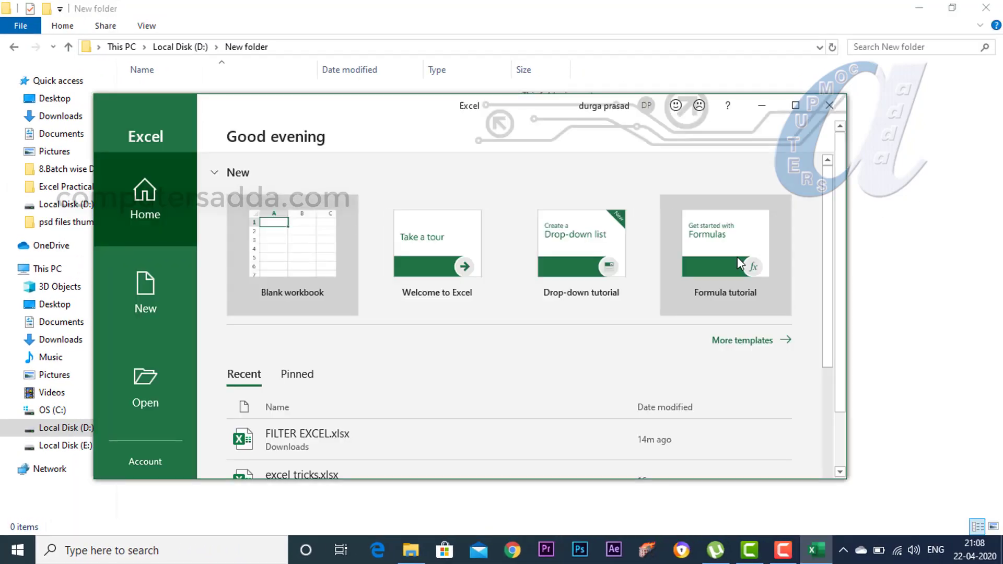
Open a blank workbook, then disable the Start screen and default-program reminder in General options
{"action": "left_click", "coordinate": [794, 105]}
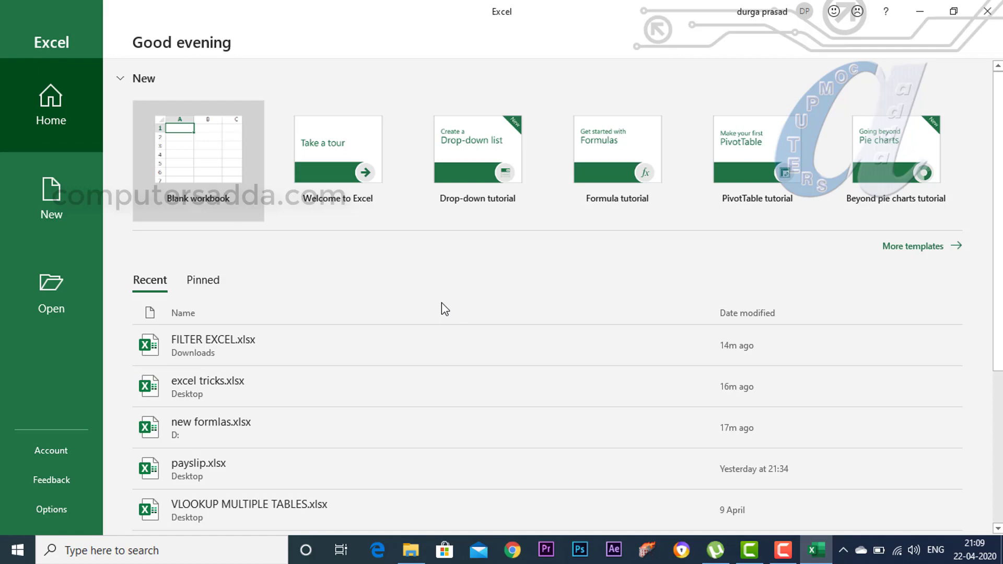
{"action": "left_click", "coordinate": [212, 157]}
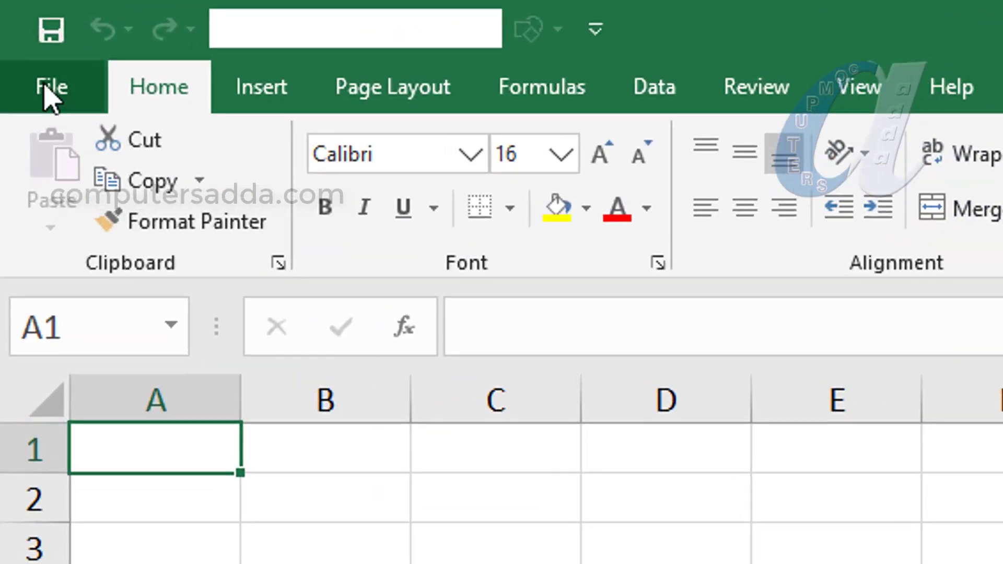
{"action": "left_click", "coordinate": [21, 37]}
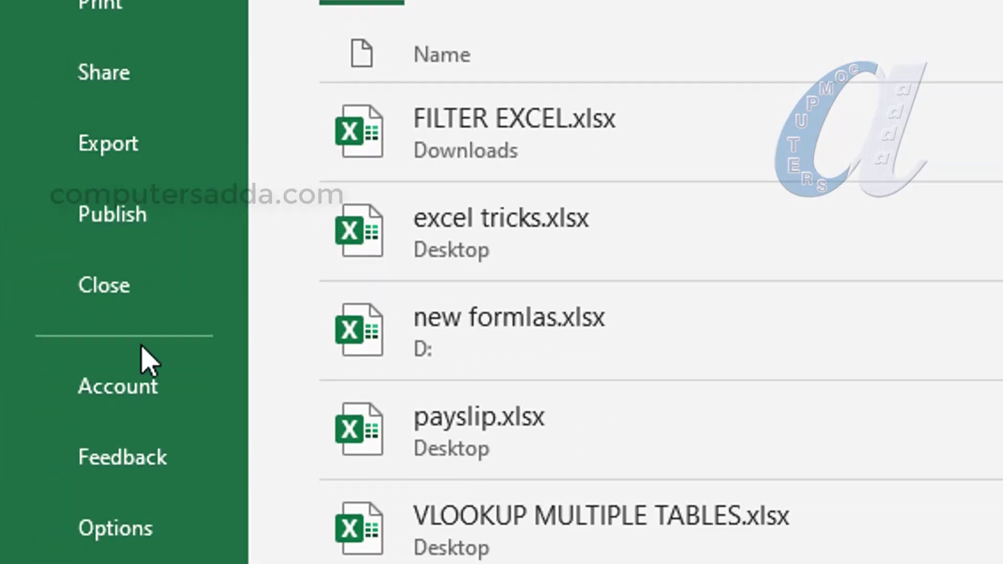
{"action": "left_click", "coordinate": [125, 528]}
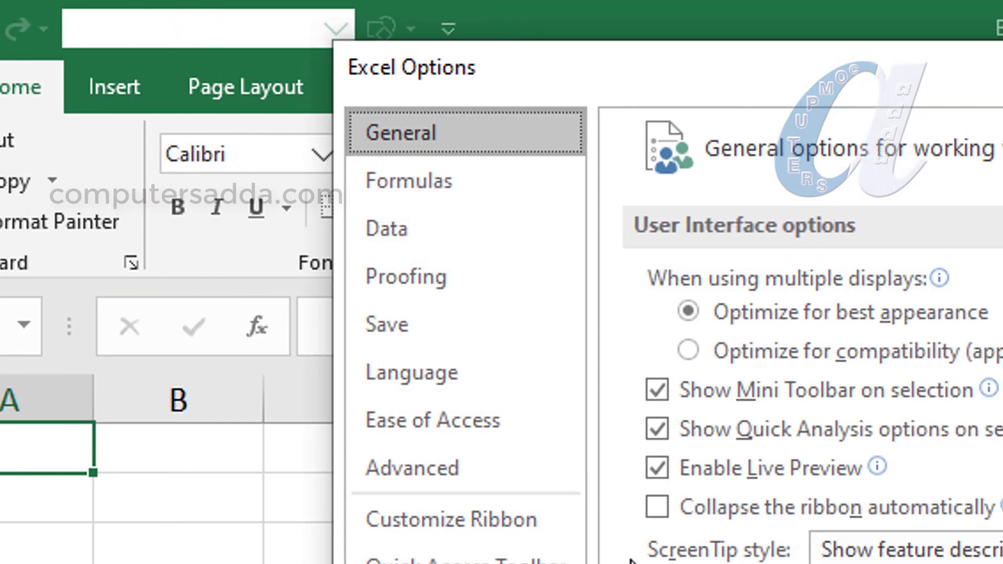
{"action": "scroll", "coordinate": [415, 13], "scroll_direction": "down", "scroll_amount": 5}
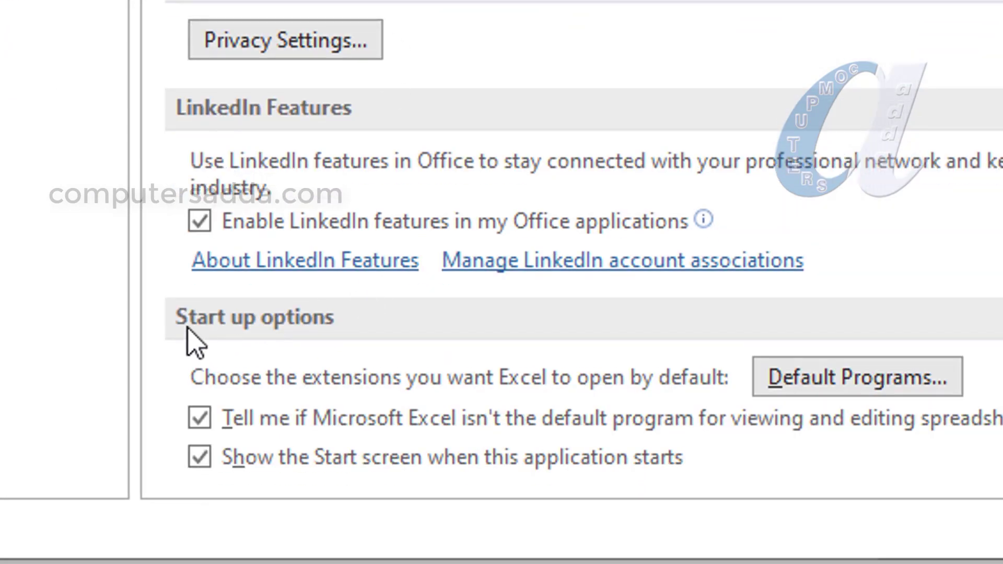
{"action": "left_click", "coordinate": [199, 418]}
{"action": "left_click", "coordinate": [199, 457]}
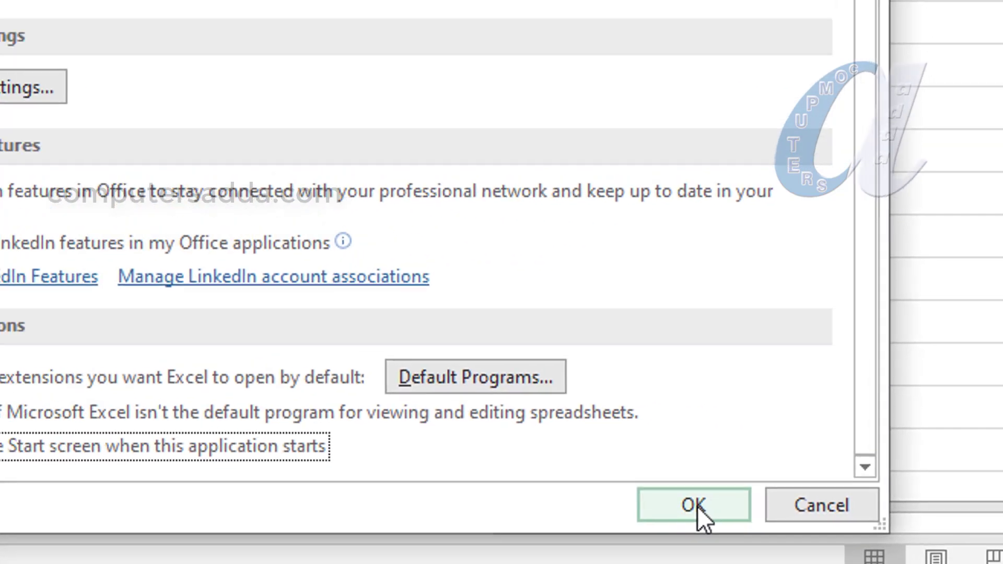
{"action": "left_click", "coordinate": [700, 509]}
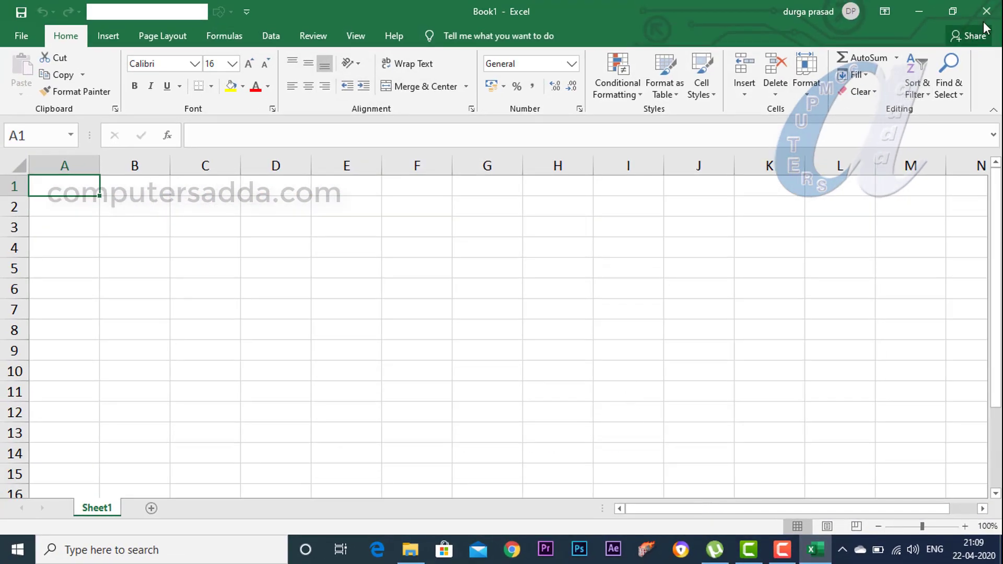
Close Excel and relaunch it via Run 'excel' to test the startup change
{"action": "left_click", "coordinate": [985, 11]}
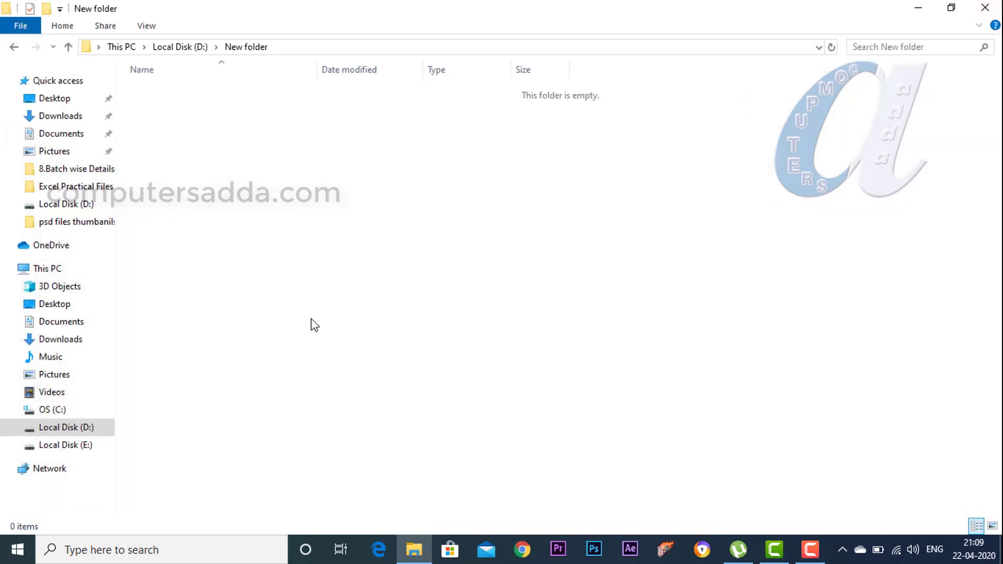
{"action": "key", "text": "super+r"}
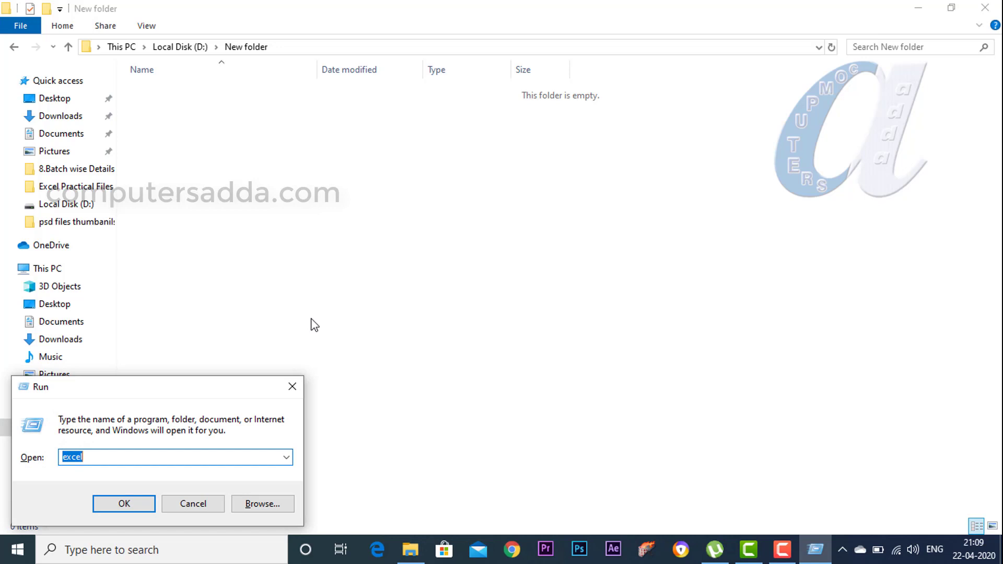
{"action": "key", "text": "Return"}
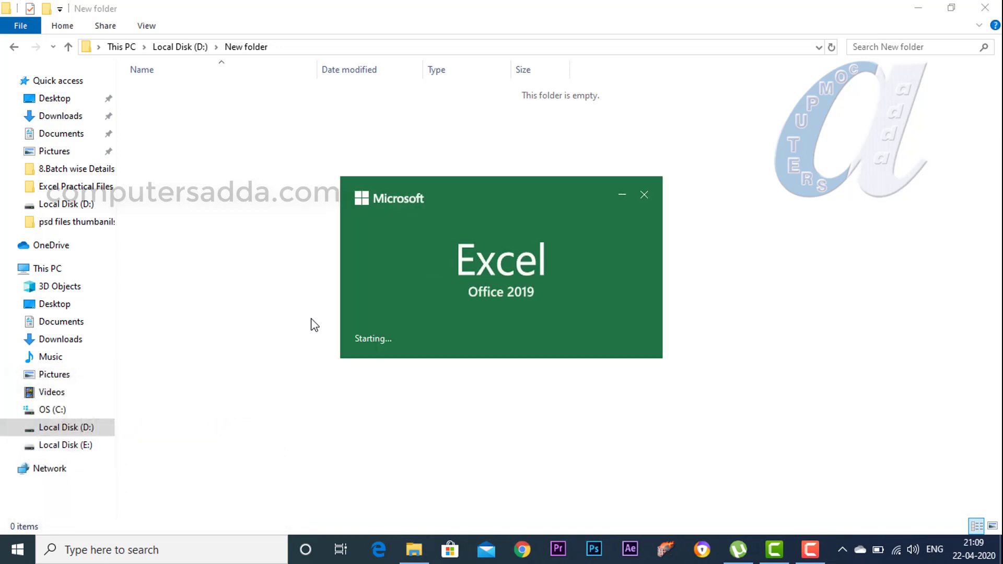